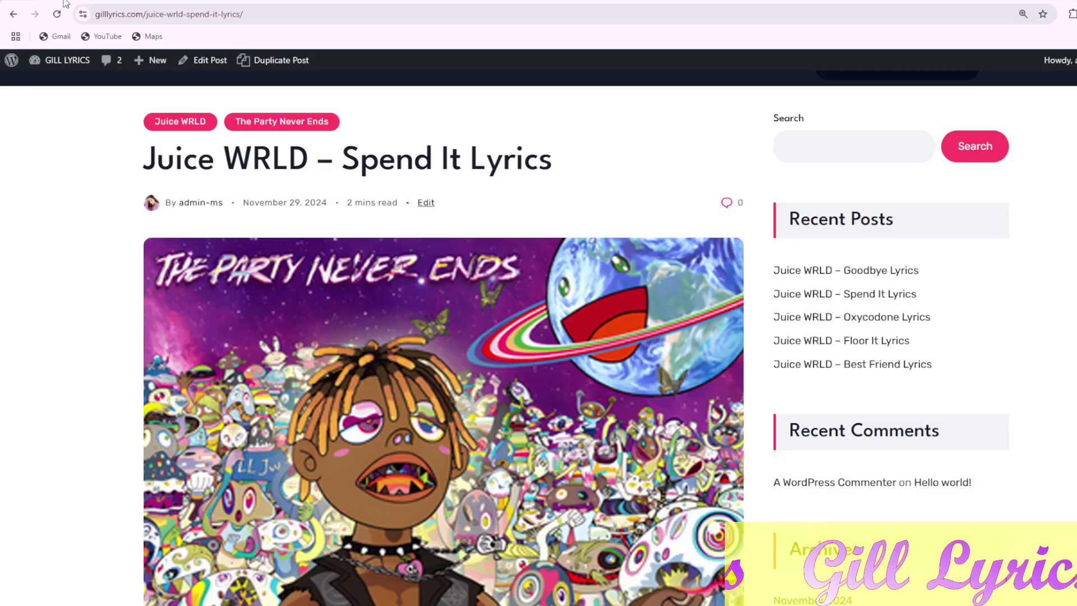
pyautogui.scroll(-1, 539, 337)
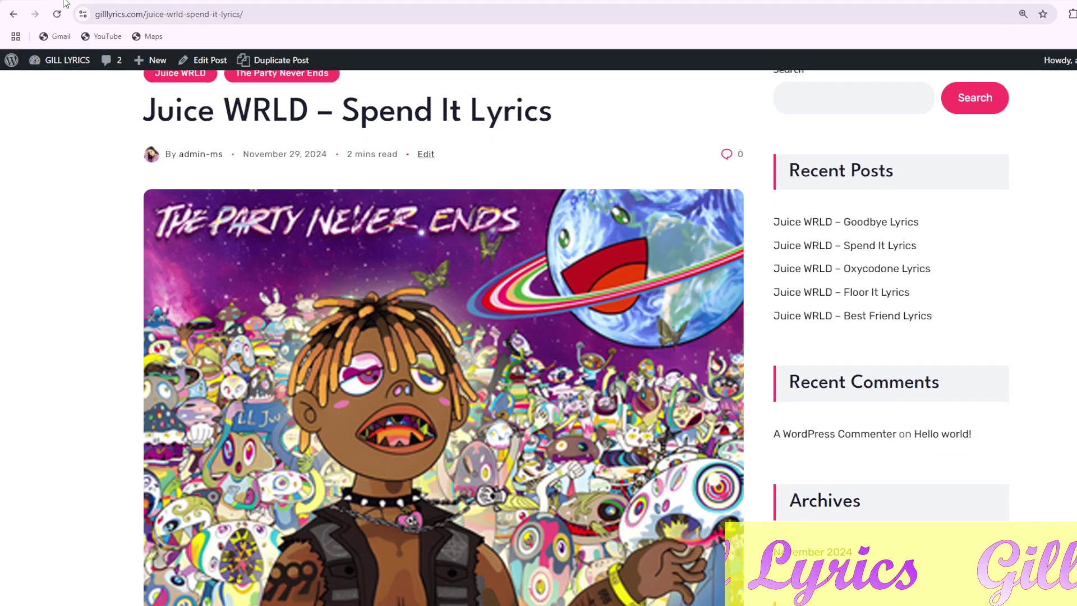
pyautogui.scroll(-1, 538, 336)
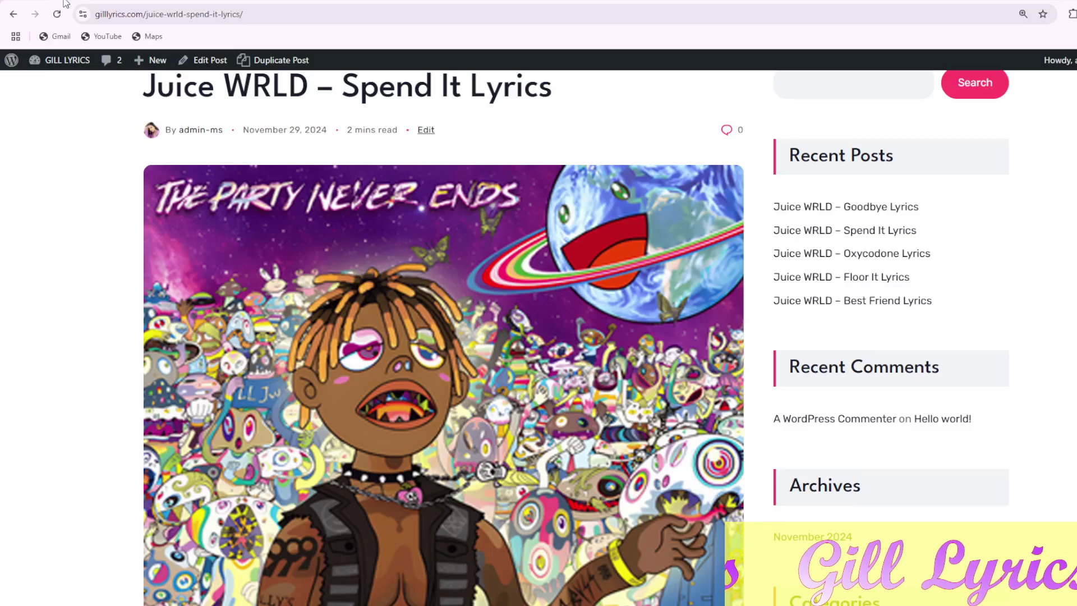
pyautogui.scroll(-3, 539, 337)
pyautogui.scroll(-4, 538, 337)
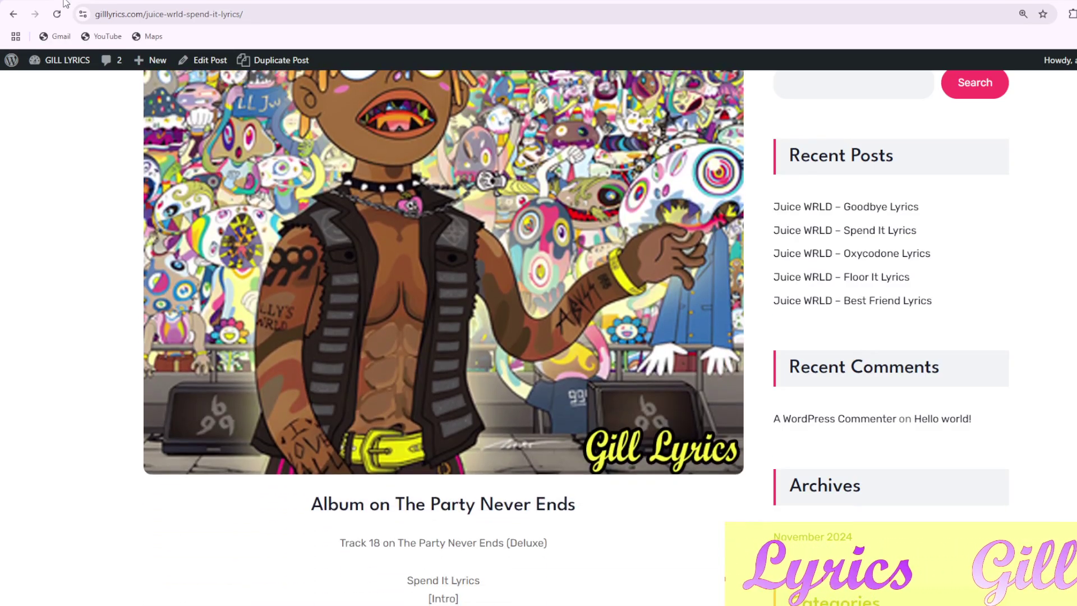
pyautogui.scroll(-2, 539, 336)
pyautogui.scroll(-2, 538, 336)
pyautogui.scroll(-1, 538, 336)
pyautogui.scroll(-1, 539, 336)
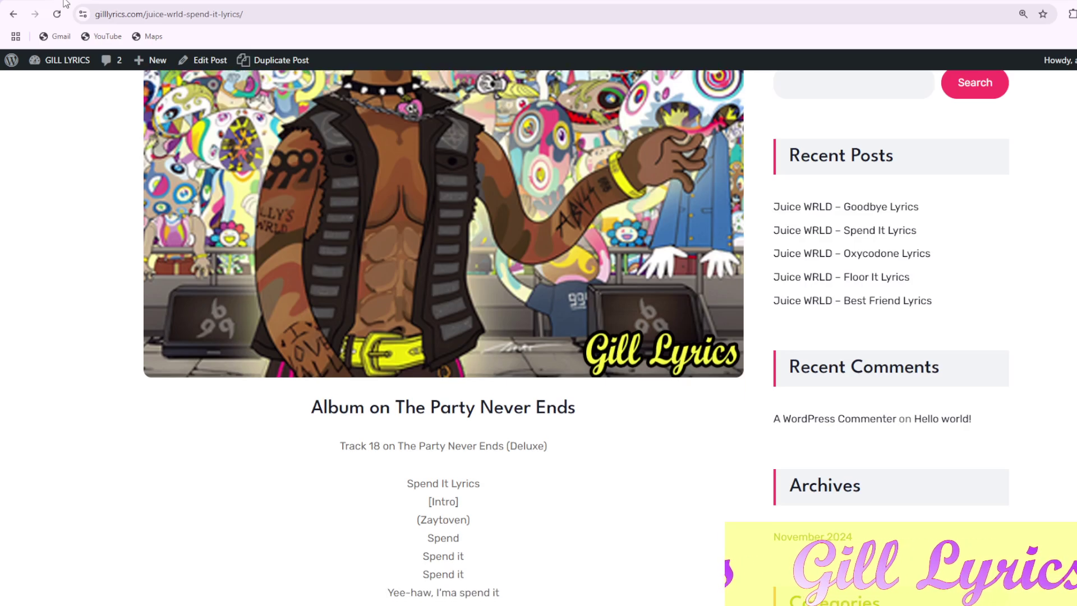
pyautogui.scroll(-1, 538, 337)
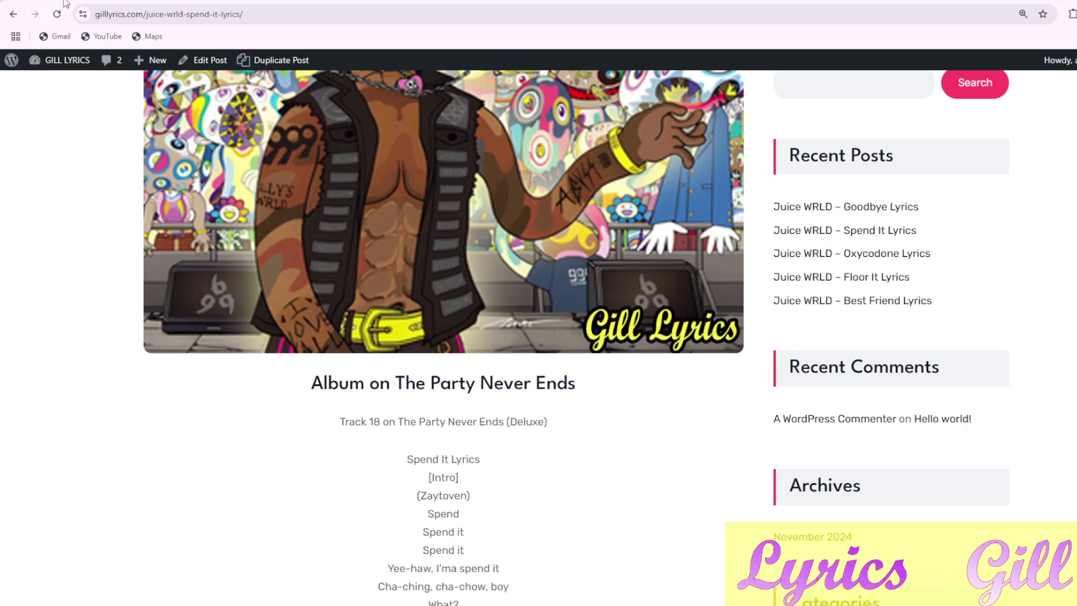
pyautogui.scroll(-1, 538, 337)
pyautogui.scroll(-1, 538, 337)
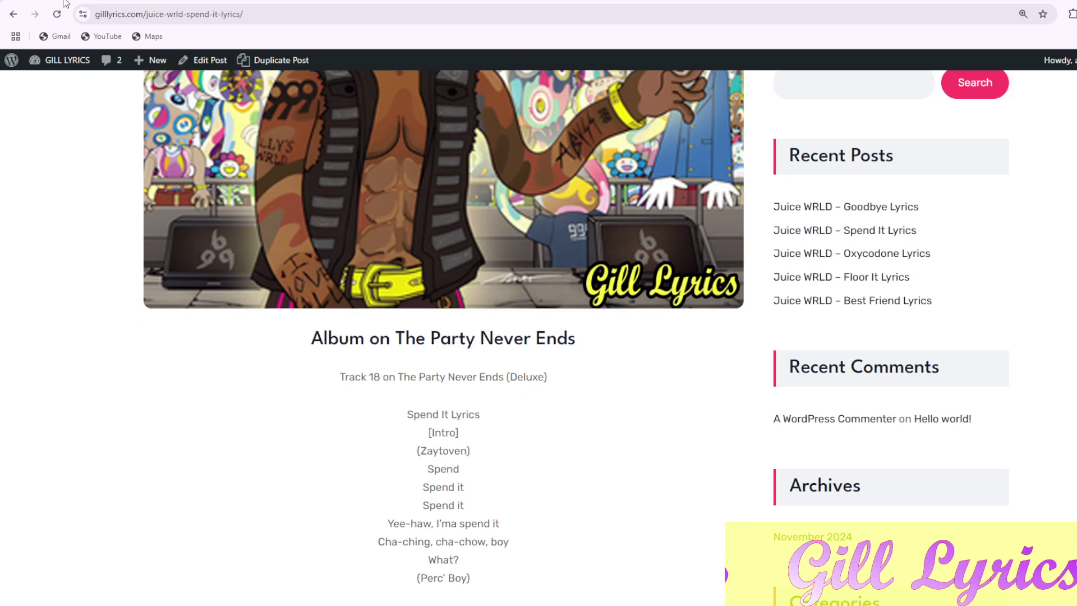
pyautogui.scroll(-1, 538, 337)
pyautogui.scroll(-1, 539, 337)
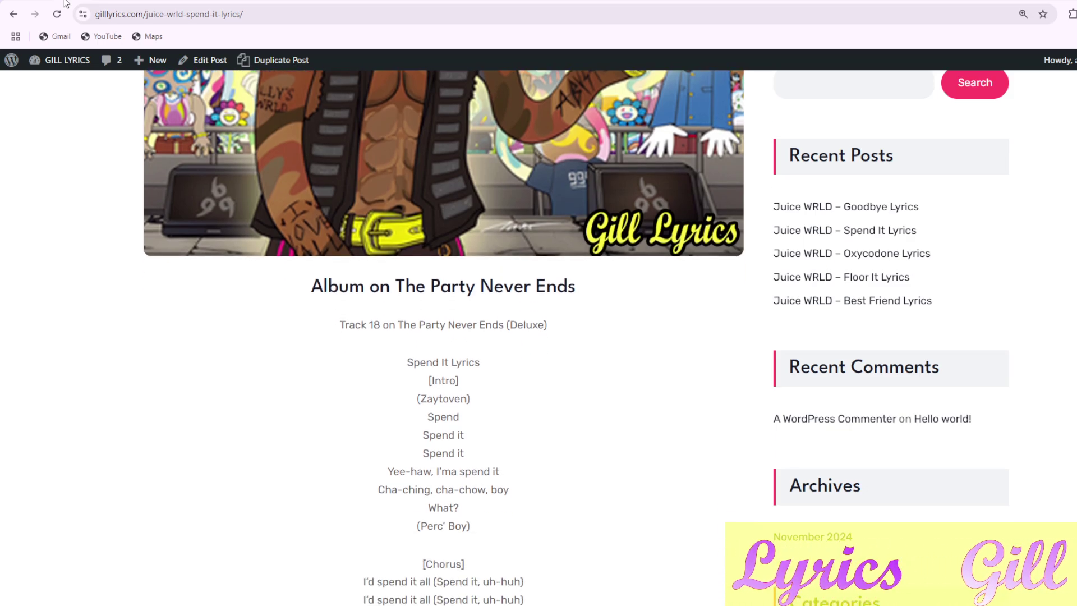
pyautogui.scroll(-1, 538, 337)
pyautogui.scroll(-1, 539, 337)
pyautogui.scroll(-1, 539, 336)
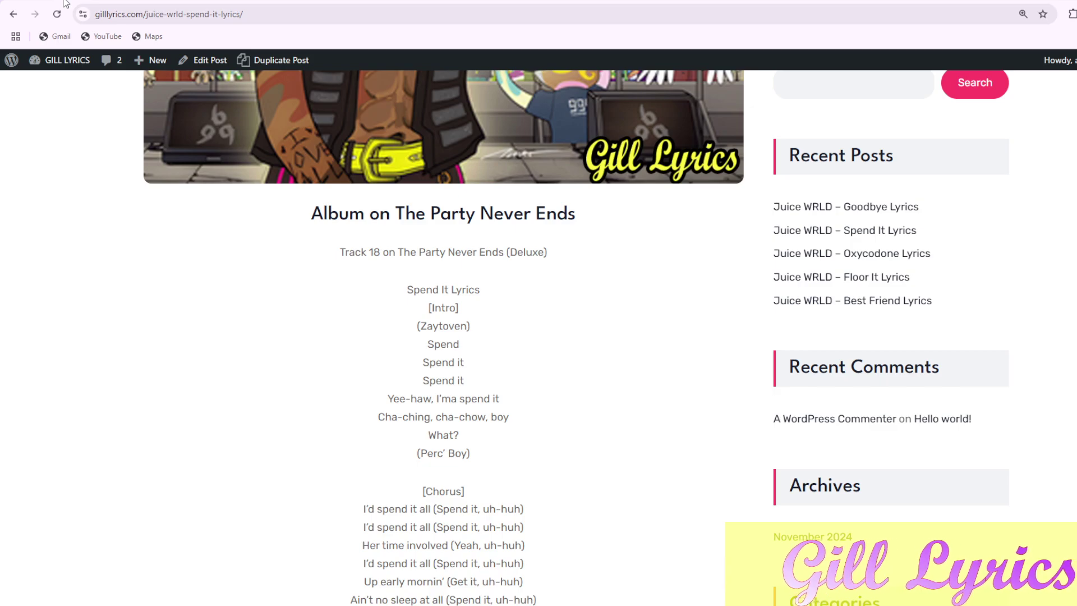
pyautogui.scroll(-1, 539, 337)
pyautogui.scroll(-1, 539, 337)
pyautogui.scroll(-1, 538, 337)
pyautogui.scroll(-1, 539, 337)
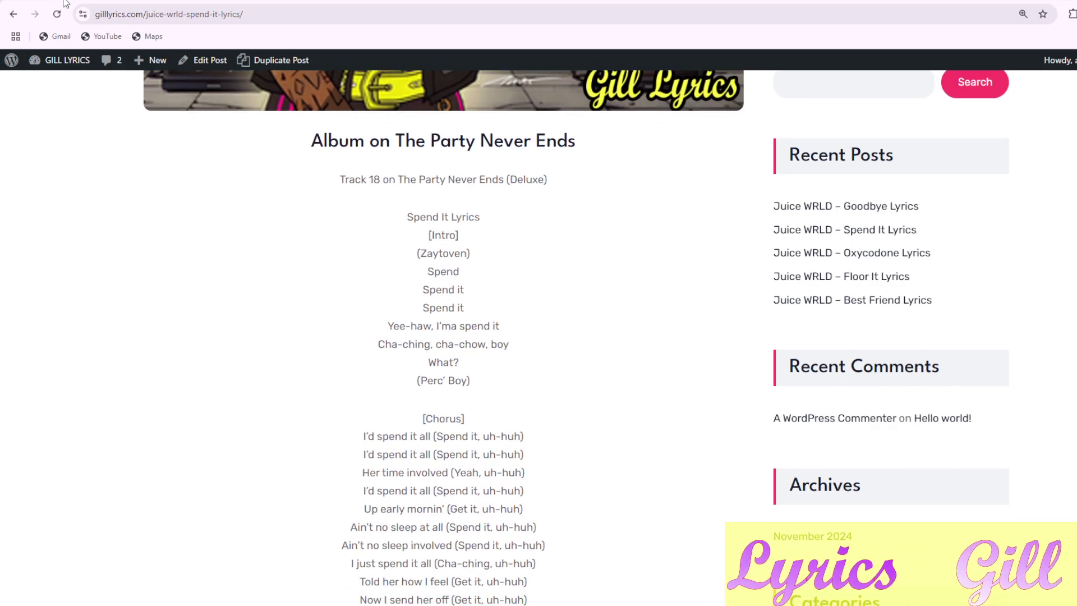
pyautogui.scroll(-1, 538, 336)
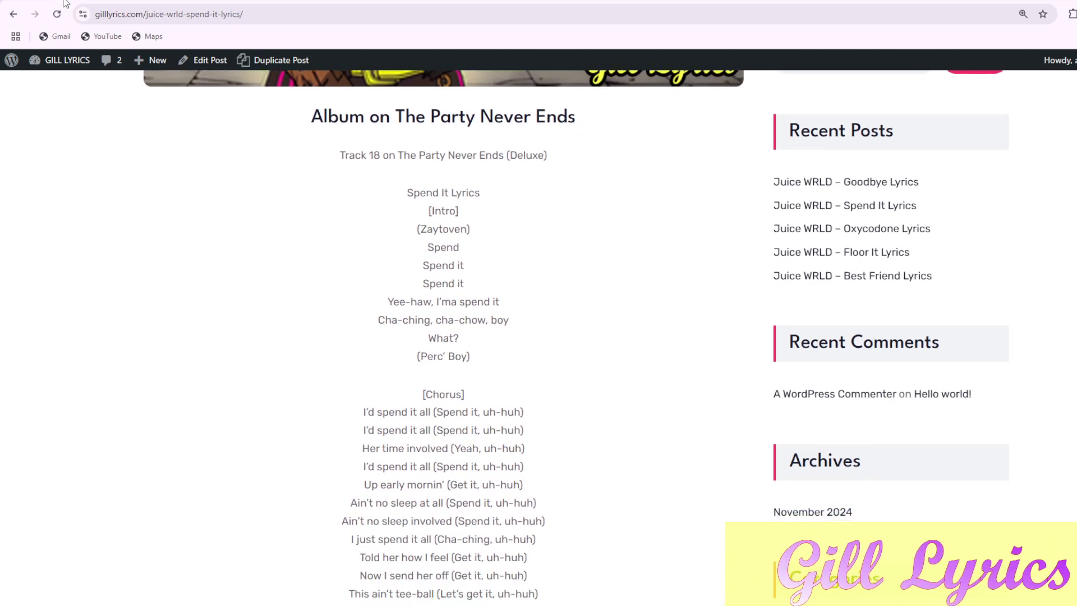
pyautogui.scroll(-1, 539, 337)
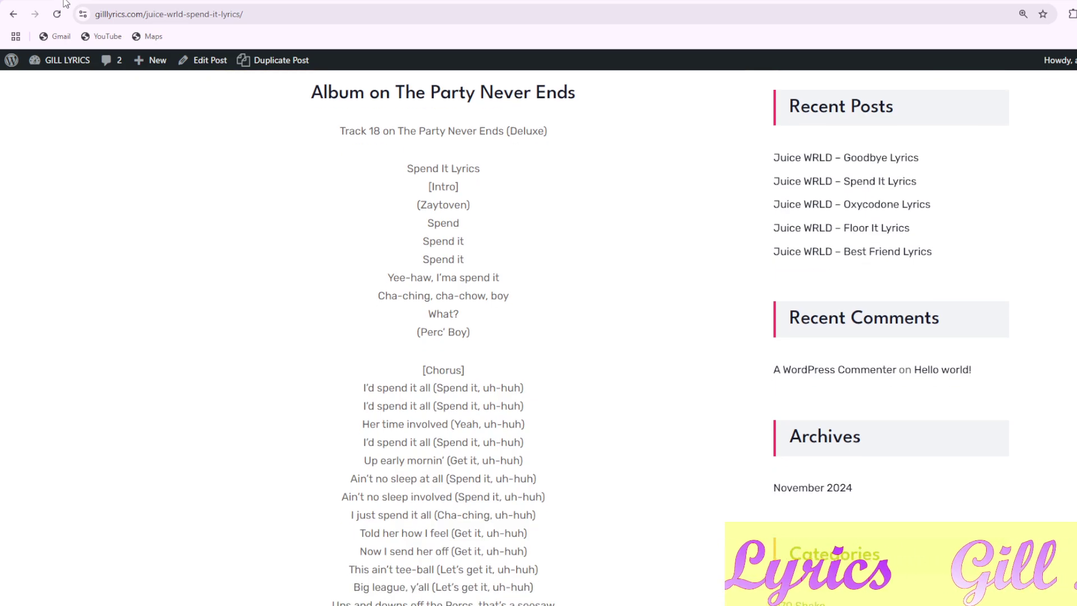
pyautogui.scroll(-1, 538, 336)
pyautogui.scroll(-1, 538, 337)
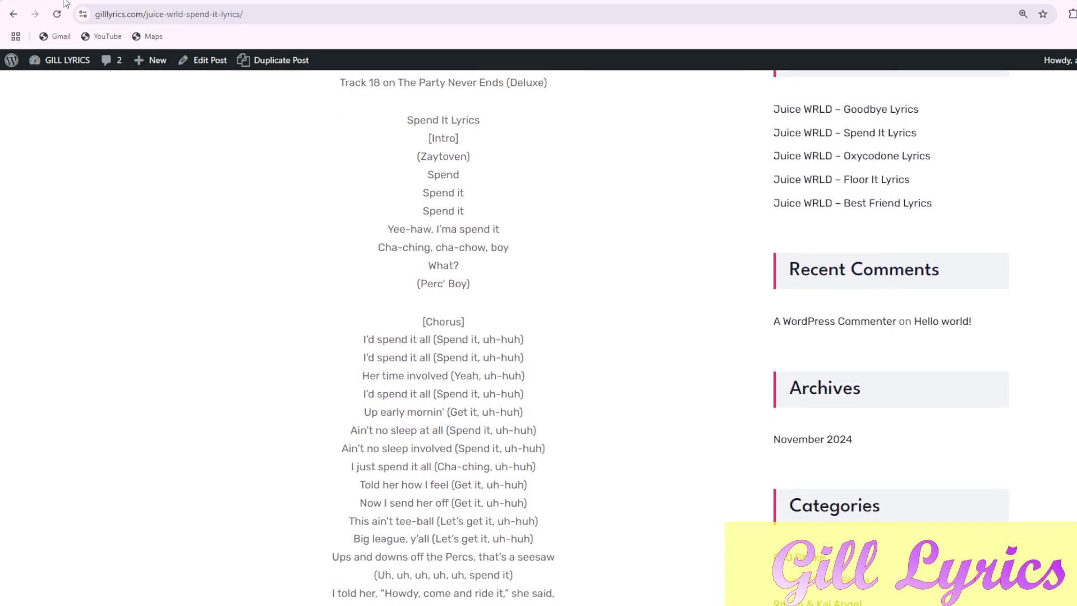
pyautogui.scroll(-1, 538, 336)
pyautogui.scroll(-1, 539, 337)
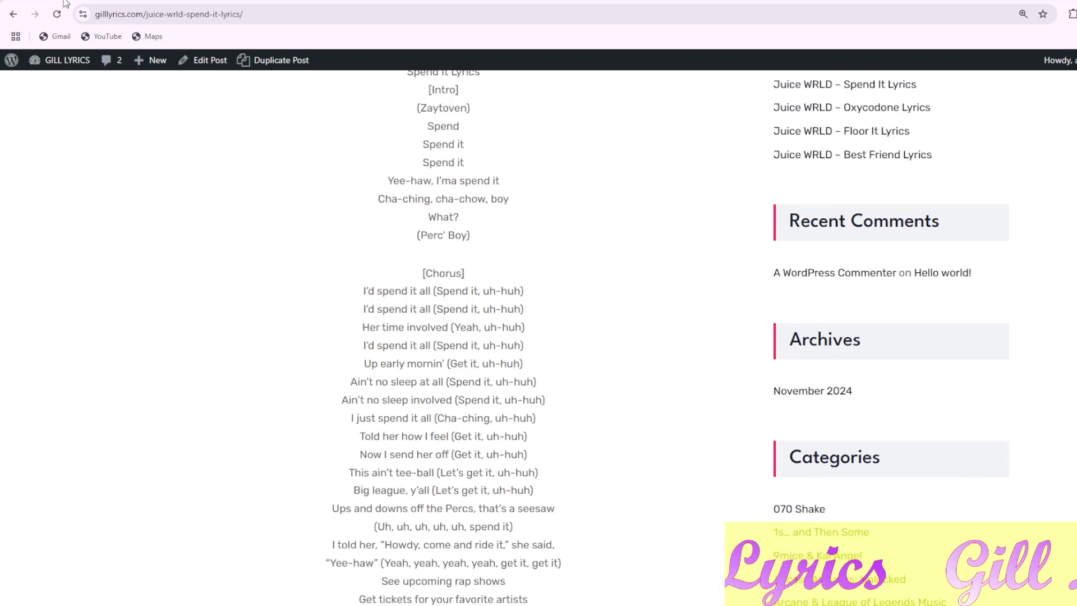
pyautogui.scroll(-1, 539, 337)
pyautogui.scroll(-1, 539, 336)
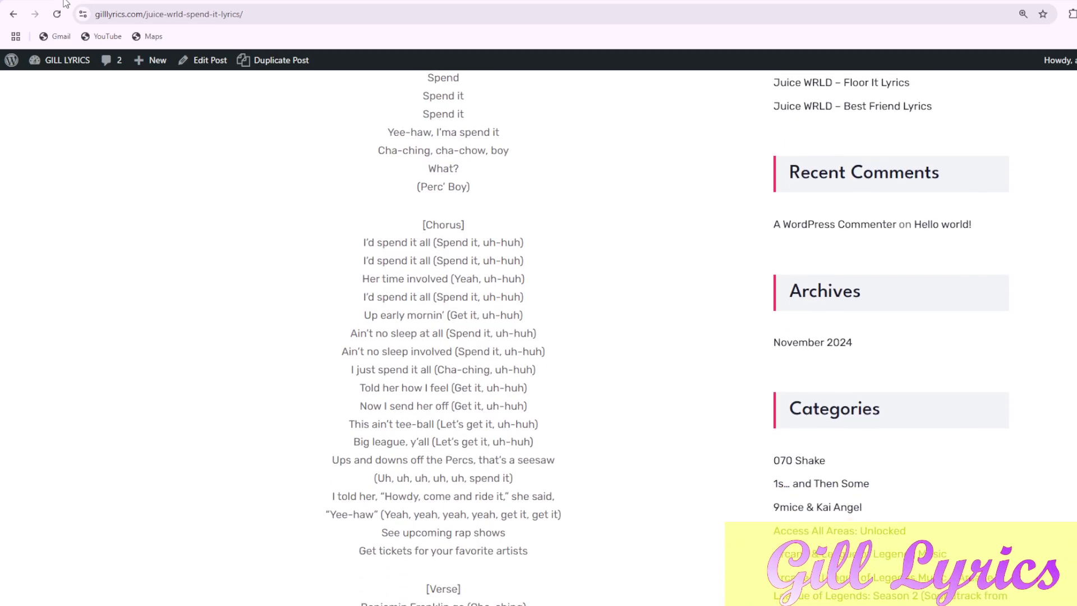
pyautogui.scroll(-1, 538, 337)
pyautogui.scroll(-1, 539, 337)
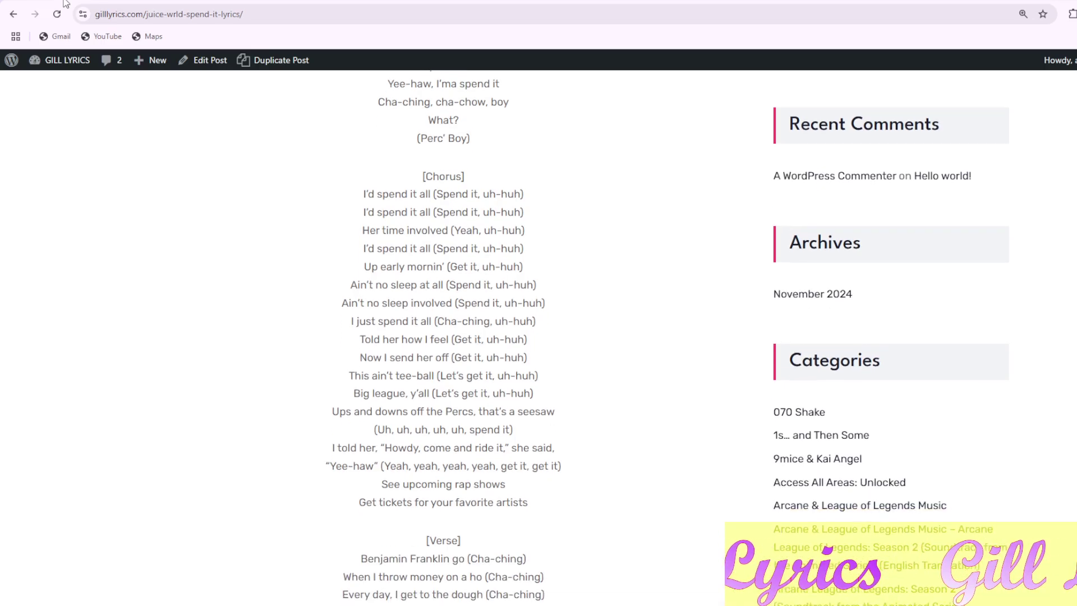
pyautogui.scroll(-1, 539, 337)
pyautogui.scroll(-1, 538, 337)
pyautogui.scroll(-1, 538, 337)
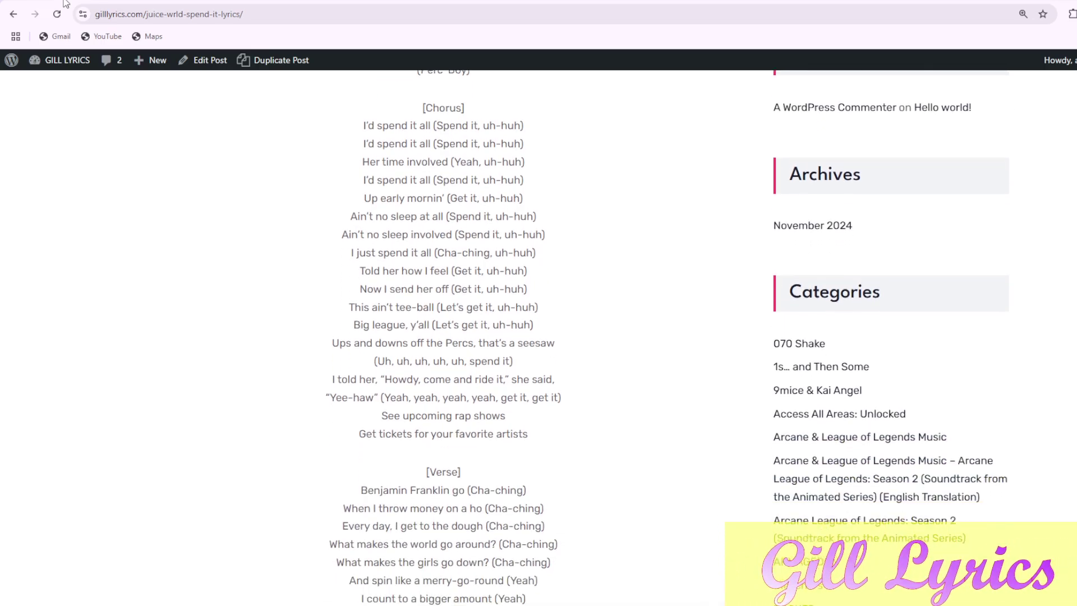
pyautogui.scroll(-1, 539, 337)
pyautogui.scroll(-1, 539, 337)
pyautogui.scroll(-1, 538, 337)
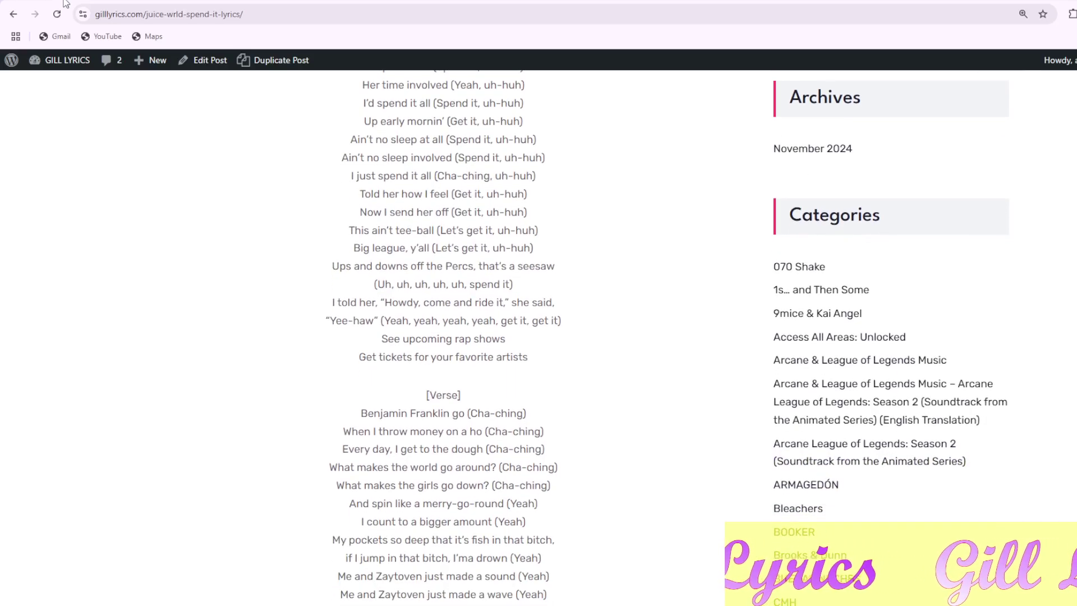
pyautogui.scroll(-1, 538, 336)
pyautogui.scroll(-1, 538, 337)
pyautogui.scroll(-1, 538, 336)
pyautogui.scroll(-1, 539, 337)
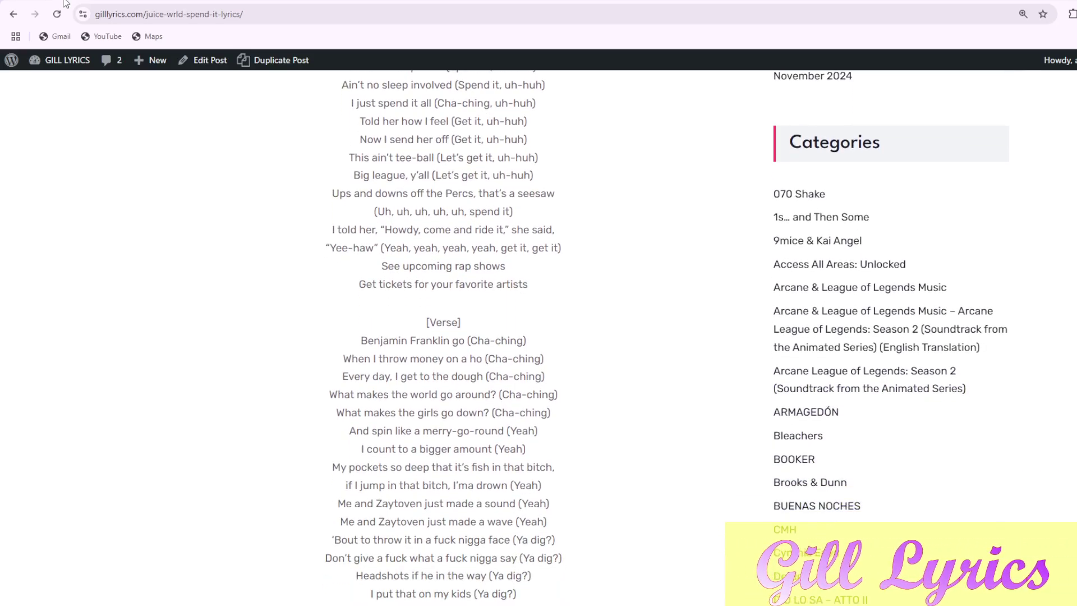
pyautogui.scroll(-1, 538, 336)
pyautogui.scroll(-1, 539, 337)
pyautogui.scroll(-1, 539, 337)
pyautogui.scroll(-1, 538, 337)
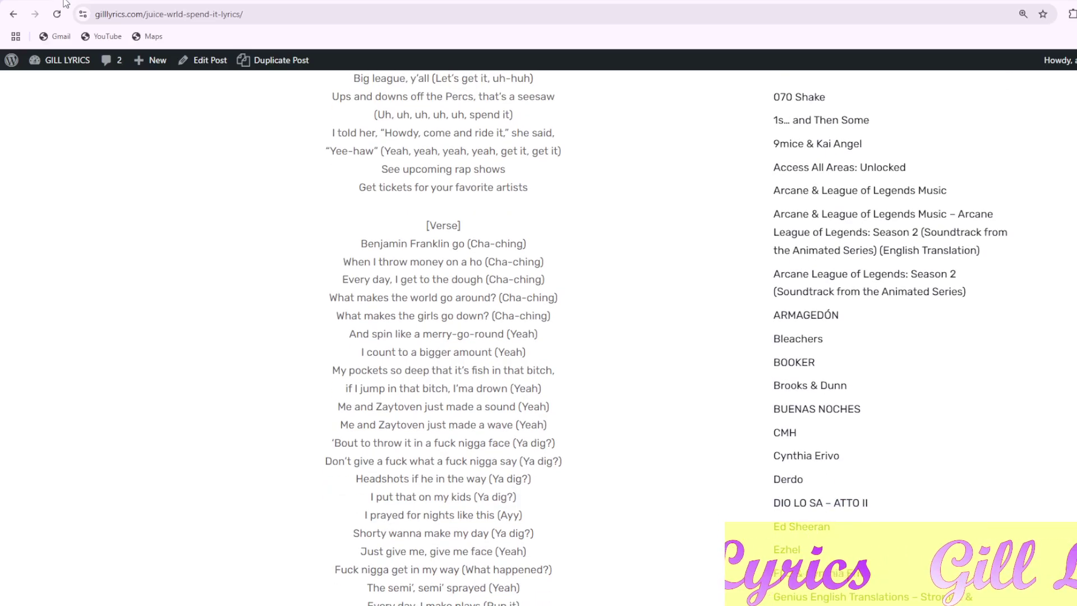
pyautogui.scroll(-1, 539, 336)
pyautogui.scroll(-1, 538, 337)
pyautogui.scroll(-1, 538, 336)
pyautogui.scroll(-1, 539, 336)
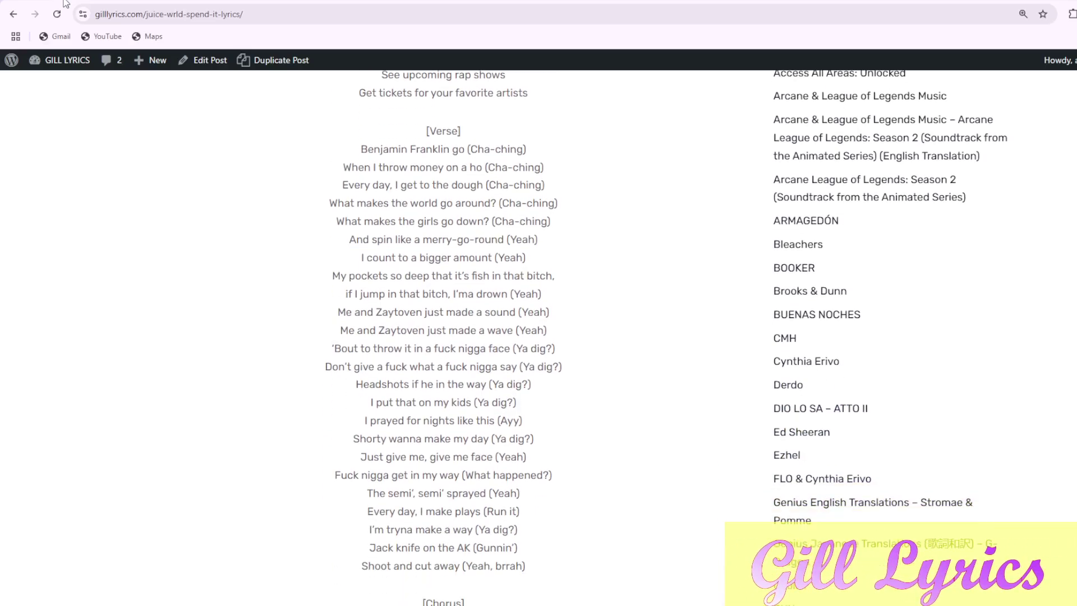
pyautogui.scroll(-1, 539, 337)
pyautogui.scroll(-1, 539, 336)
pyautogui.scroll(-1, 538, 336)
pyautogui.scroll(-1, 539, 337)
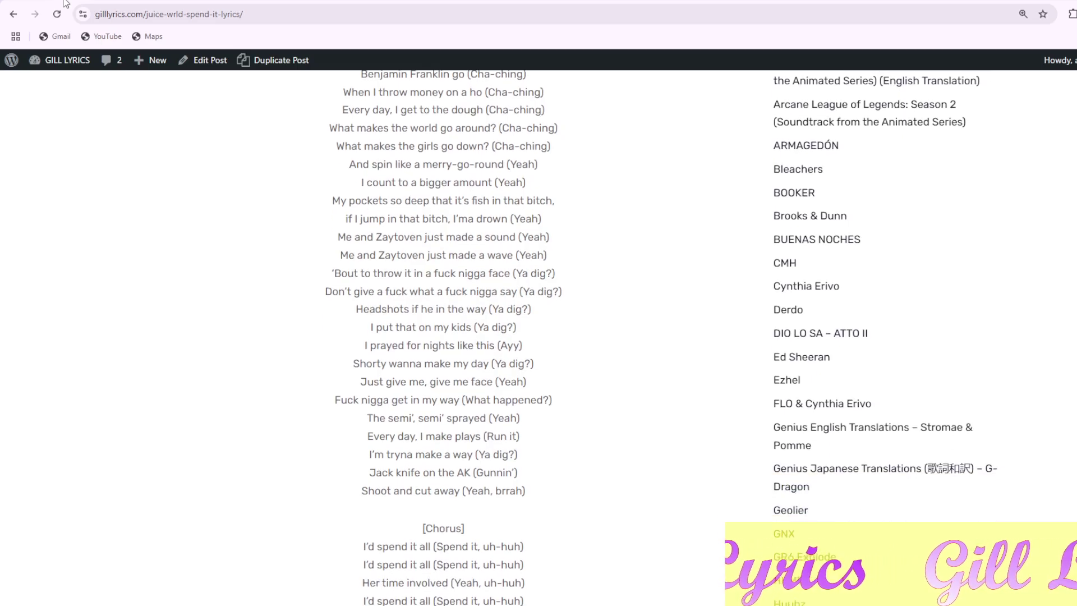
pyautogui.scroll(-1, 538, 336)
pyautogui.scroll(-1, 538, 337)
pyautogui.scroll(-1, 538, 337)
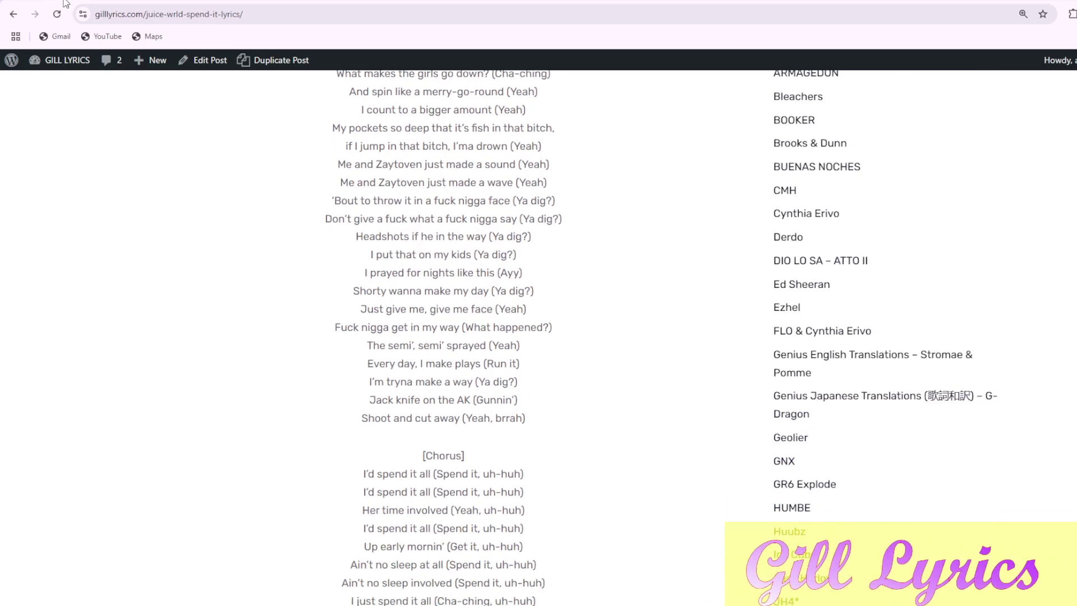
pyautogui.scroll(-1, 538, 337)
pyautogui.scroll(-1, 539, 336)
pyautogui.scroll(-1, 539, 337)
pyautogui.scroll(-1, 538, 337)
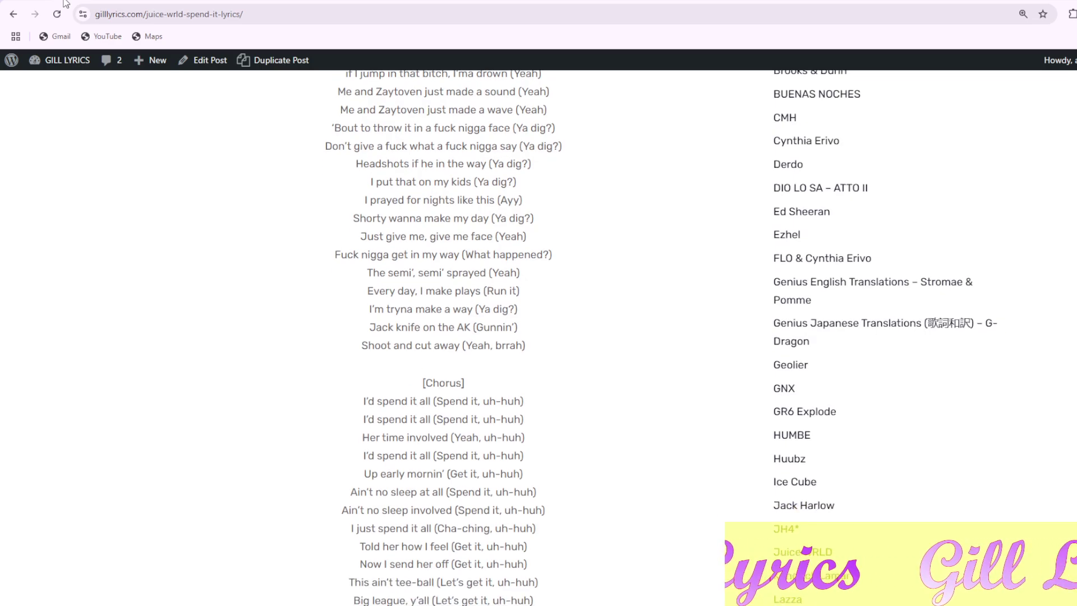
pyautogui.scroll(-1, 538, 336)
pyautogui.scroll(-1, 538, 336)
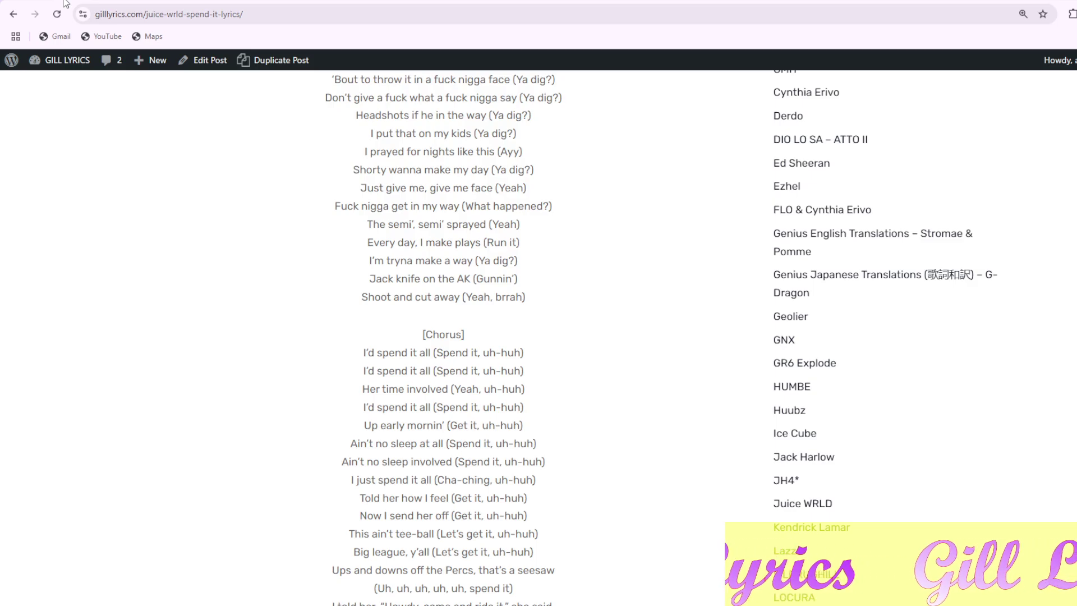
pyautogui.scroll(-1, 539, 336)
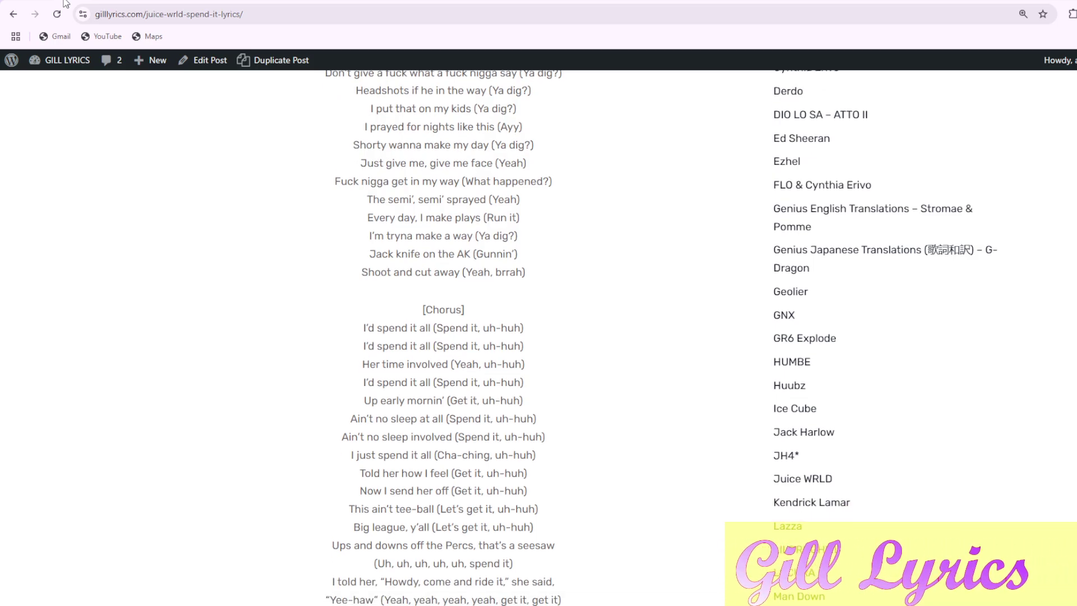
pyautogui.scroll(-1, 538, 336)
pyautogui.scroll(-1, 538, 337)
pyautogui.scroll(-1, 538, 336)
pyautogui.scroll(-1, 538, 337)
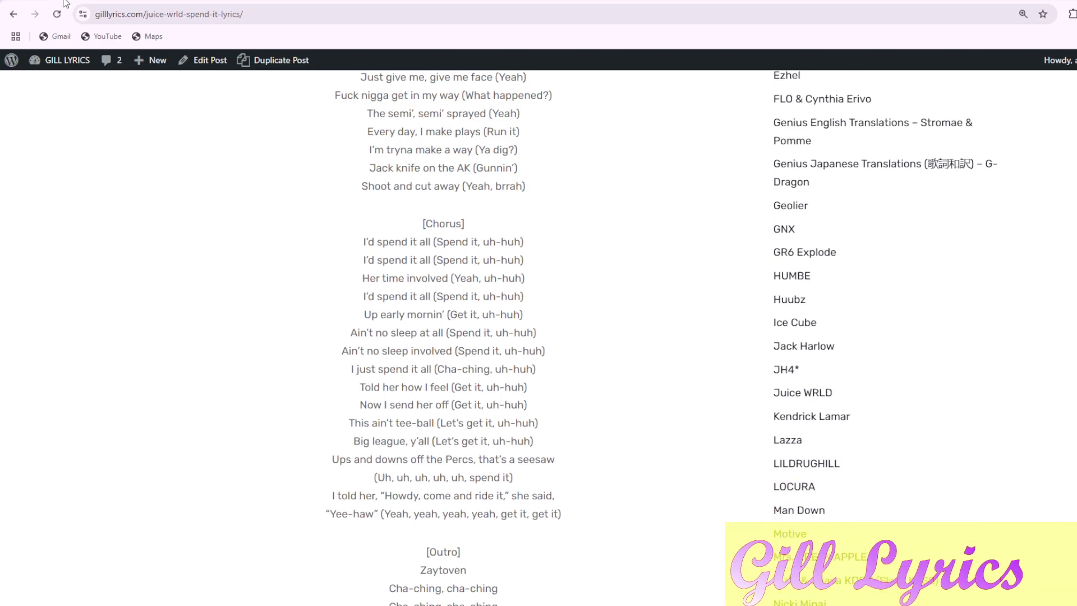
pyautogui.scroll(-1, 538, 336)
pyautogui.scroll(-1, 539, 336)
pyautogui.scroll(-1, 539, 337)
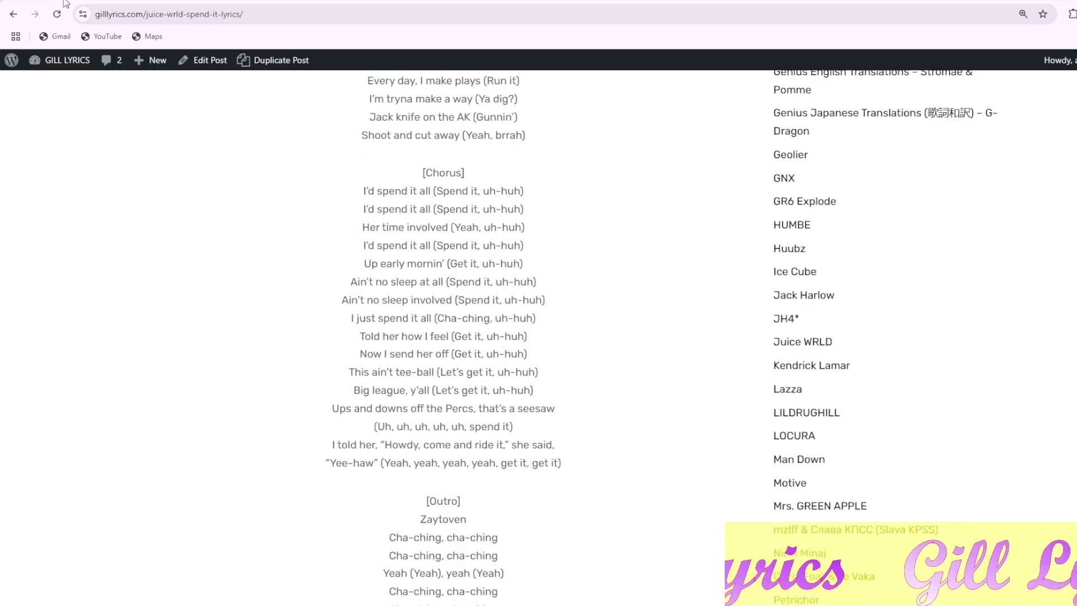
pyautogui.scroll(-1, 539, 336)
pyautogui.scroll(-1, 539, 337)
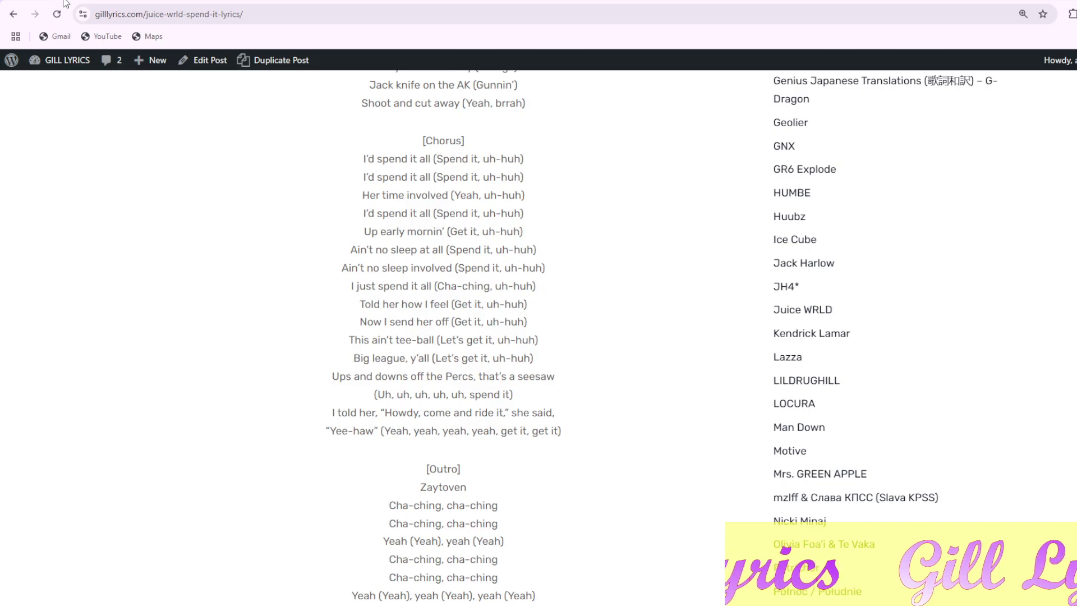
pyautogui.scroll(-1, 538, 337)
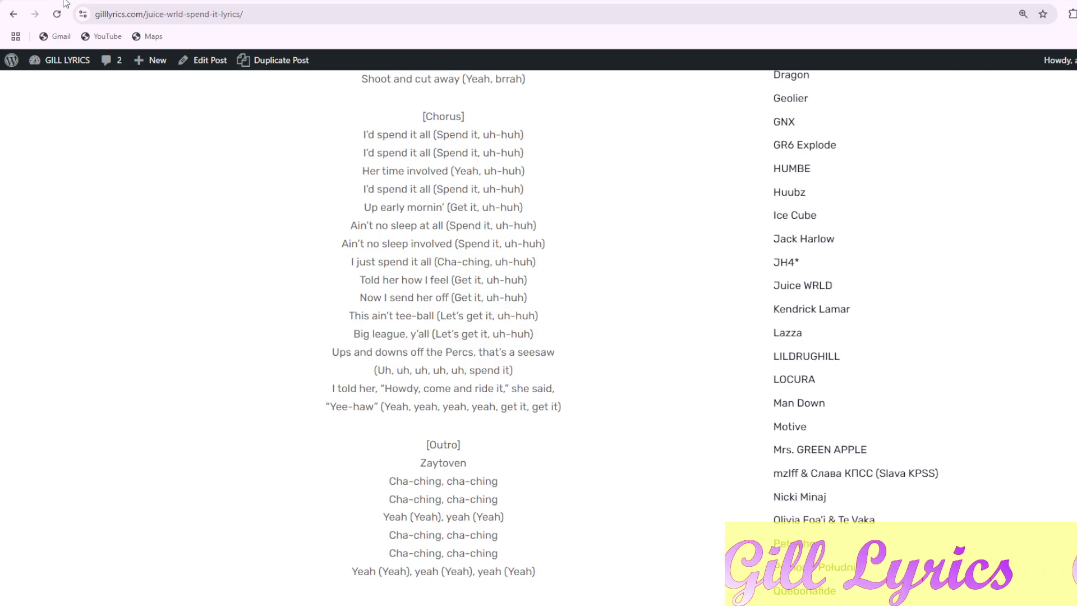
pyautogui.scroll(-1, 539, 337)
pyautogui.scroll(-1, 538, 336)
pyautogui.scroll(-1, 538, 337)
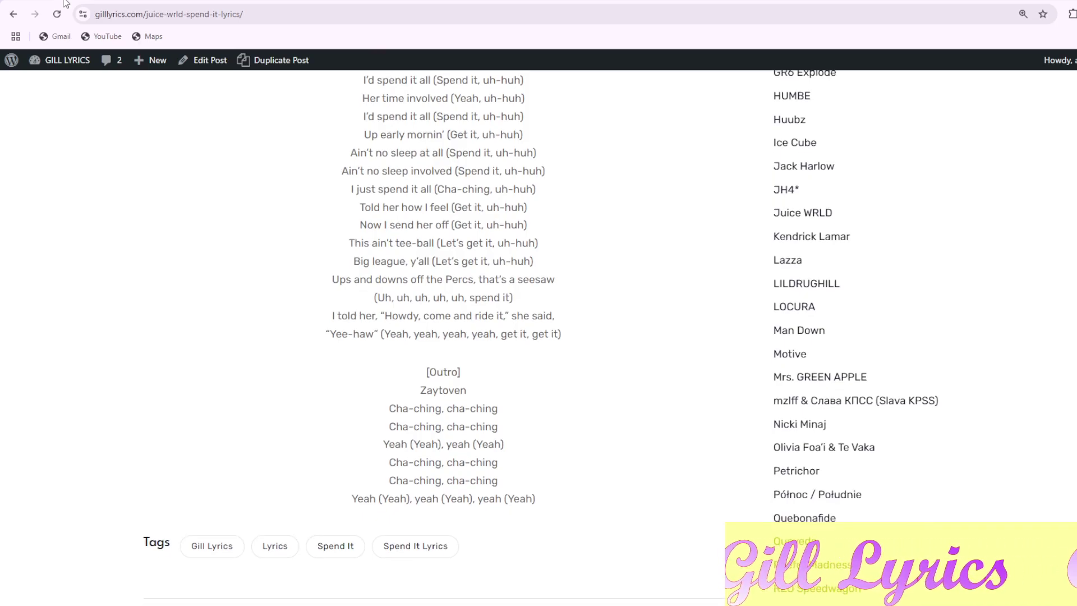
pyautogui.scroll(-1, 538, 337)
pyautogui.scroll(-1, 538, 336)
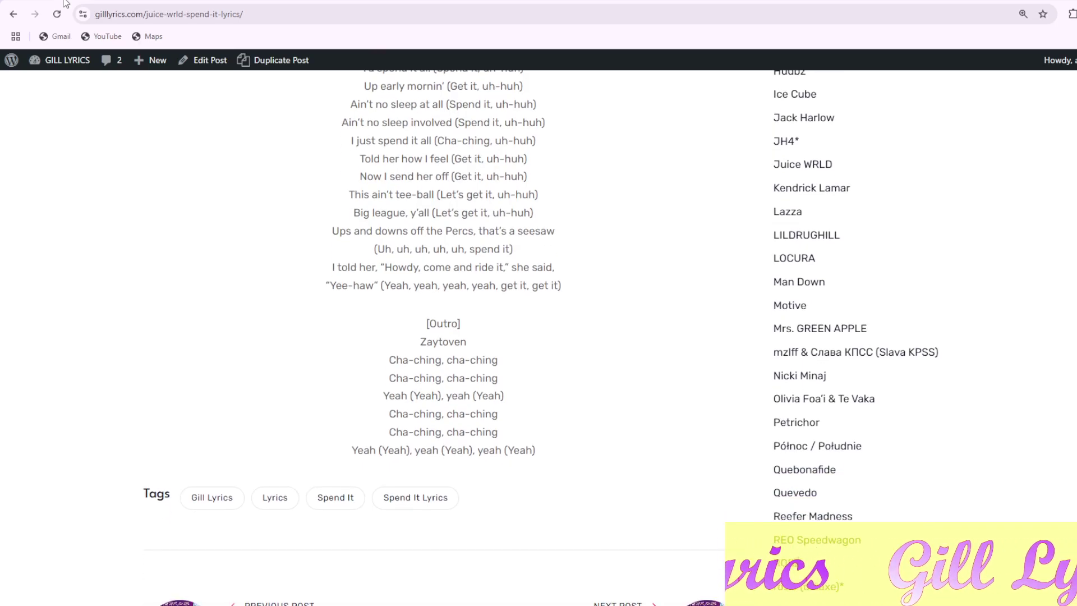
pyautogui.scroll(-1, 539, 336)
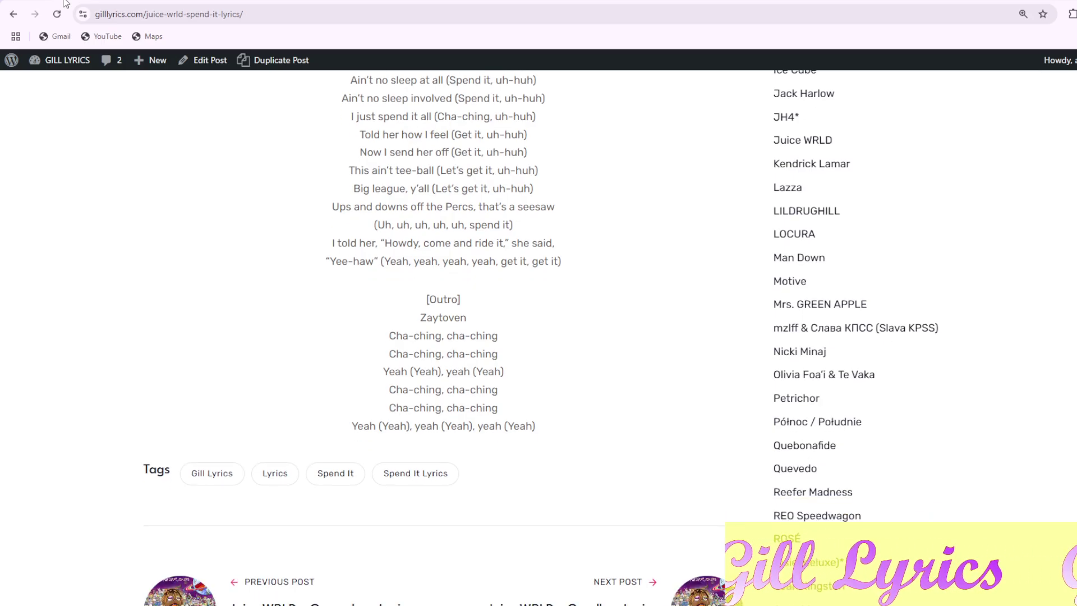
pyautogui.scroll(-1, 538, 336)
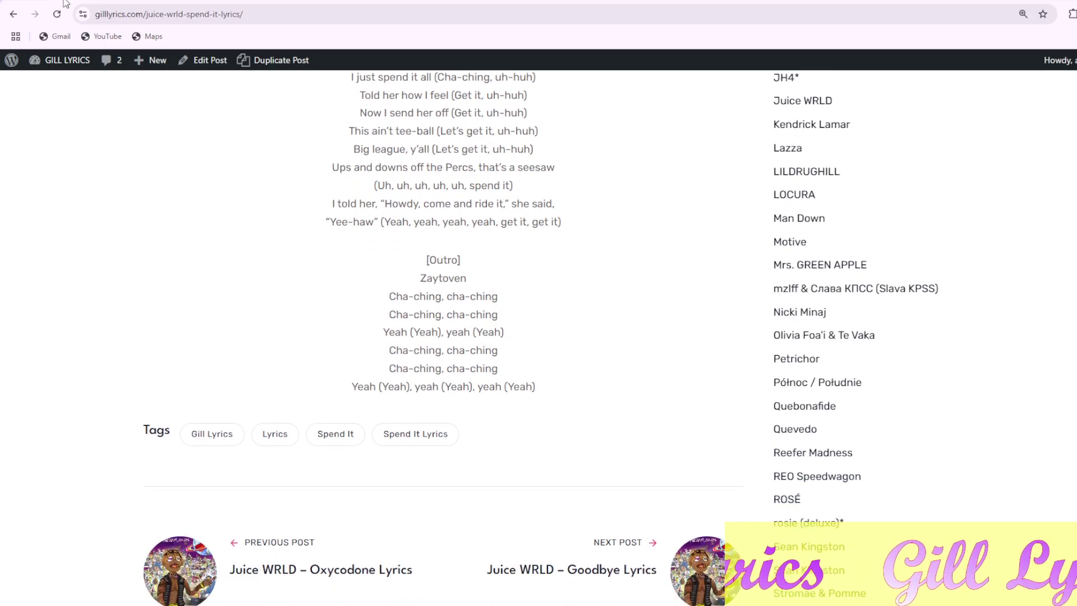
pyautogui.scroll(-1, 538, 337)
pyautogui.scroll(-1, 538, 336)
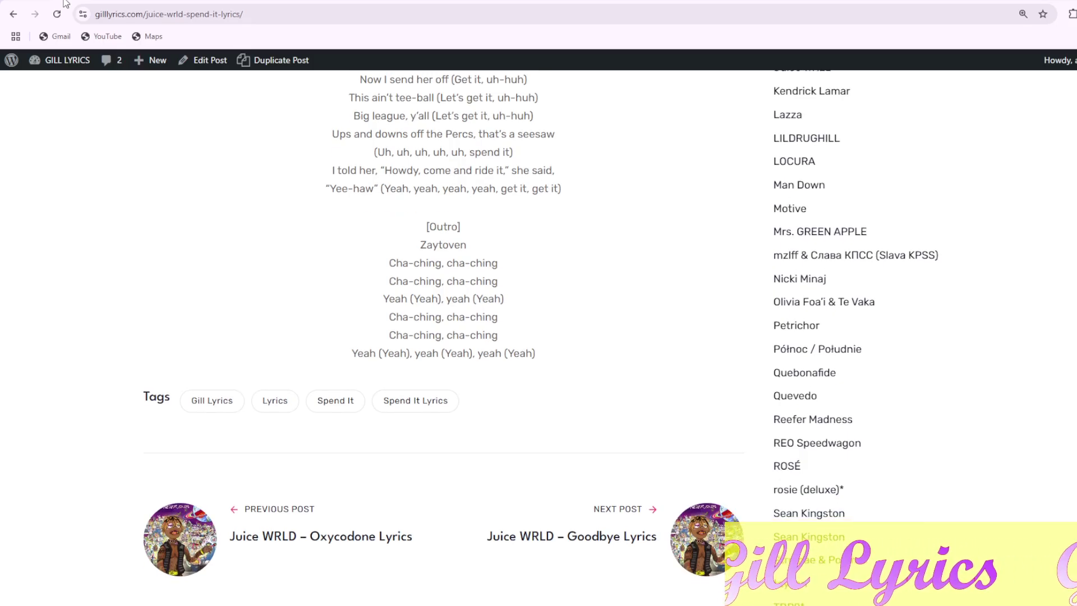
pyautogui.scroll(-1, 539, 337)
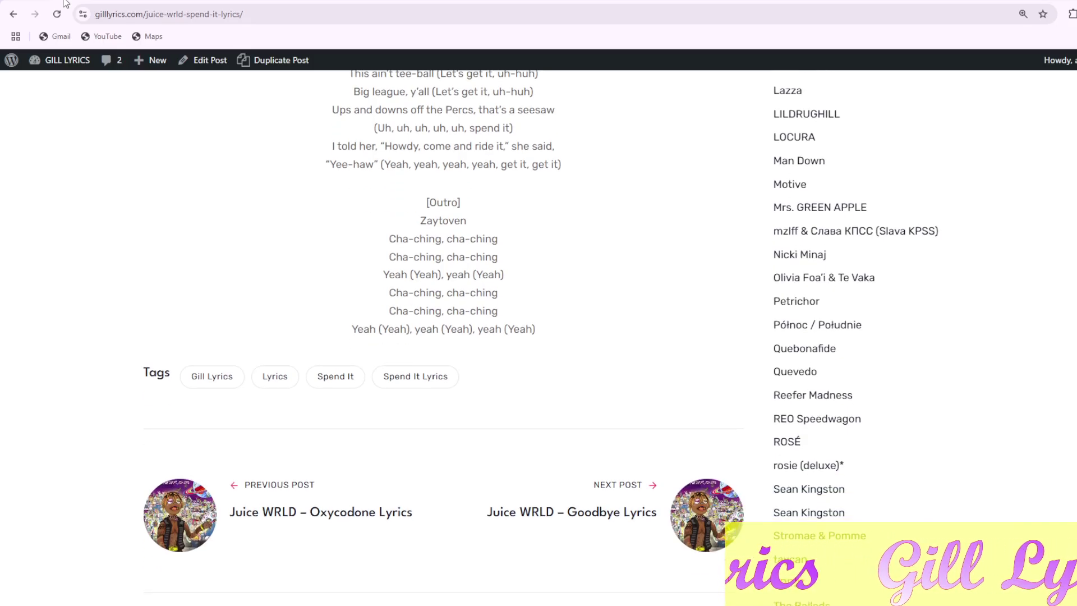
pyautogui.scroll(-1, 539, 337)
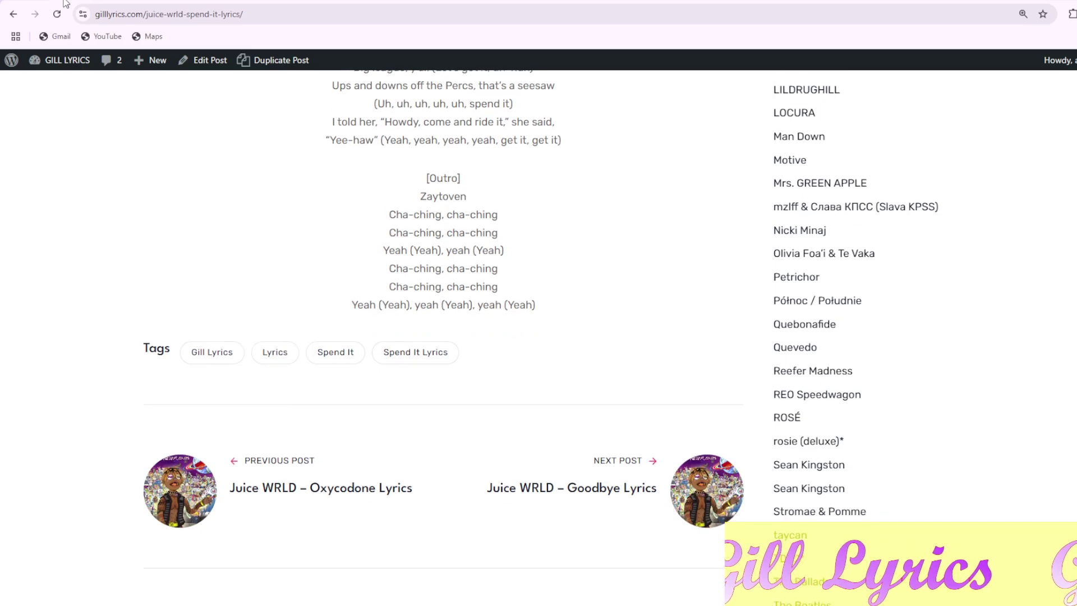
pyautogui.scroll(-1, 539, 336)
pyautogui.scroll(1, 539, 336)
pyautogui.scroll(5, 538, 336)
pyautogui.scroll(5, 539, 336)
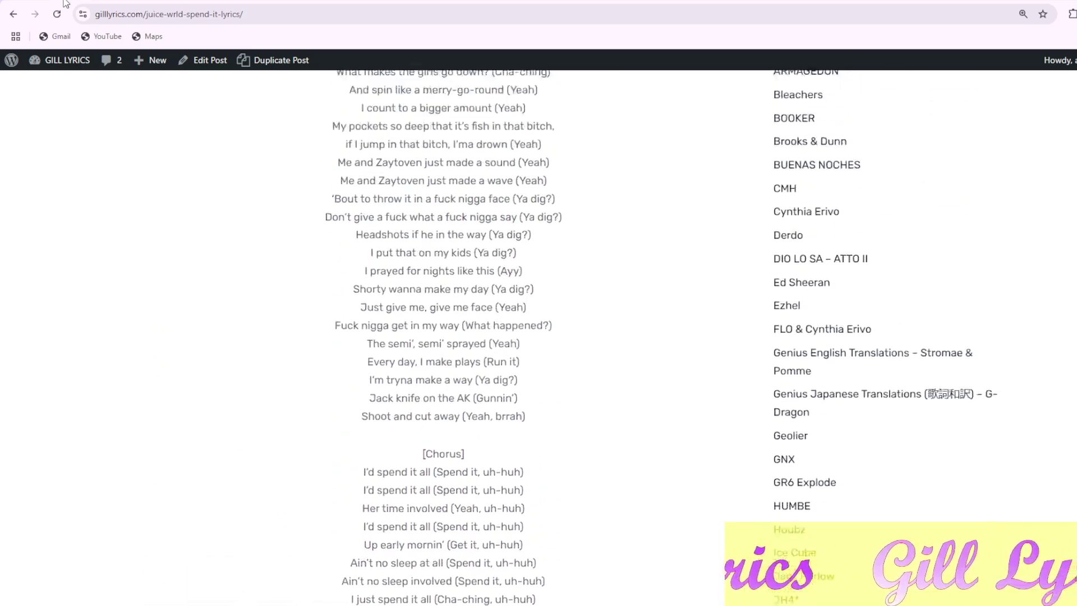
pyautogui.scroll(5, 539, 337)
pyautogui.scroll(5, 539, 337)
pyautogui.scroll(3, 538, 336)
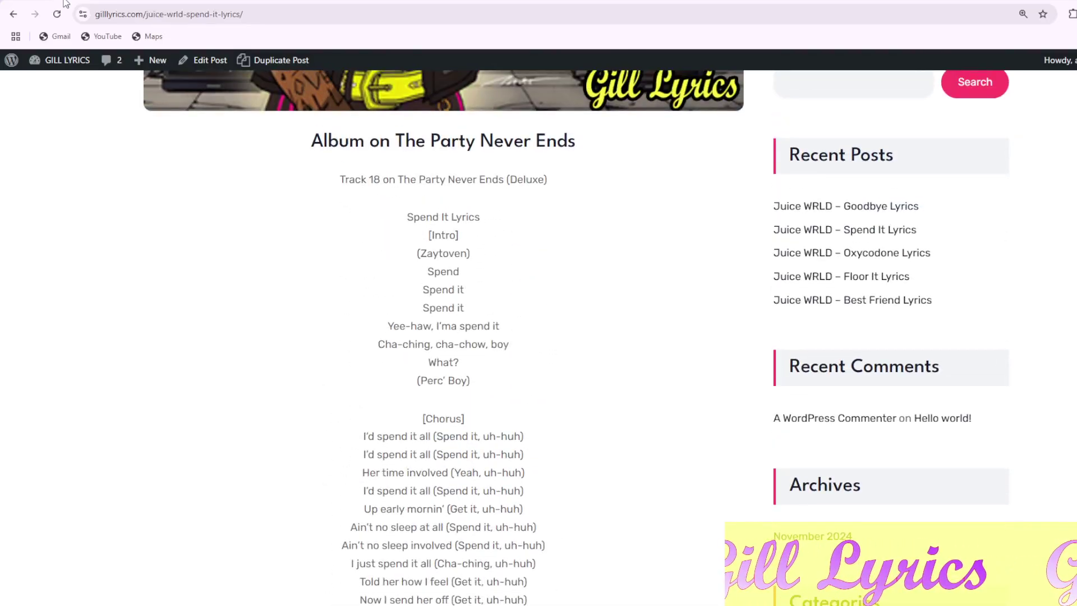
pyautogui.scroll(1, 539, 337)
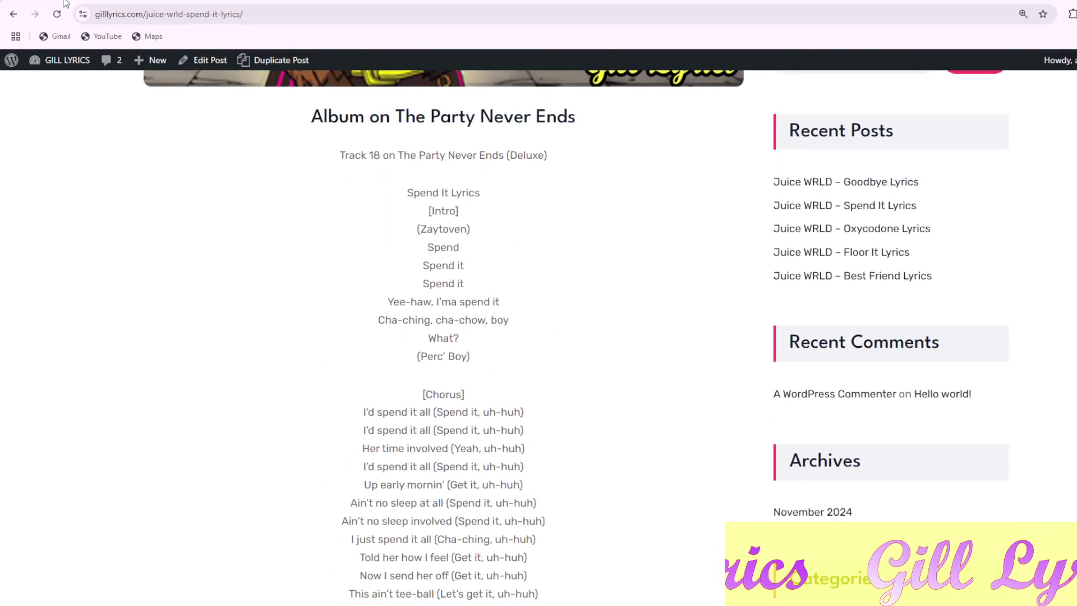
pyautogui.scroll(-1, 538, 337)
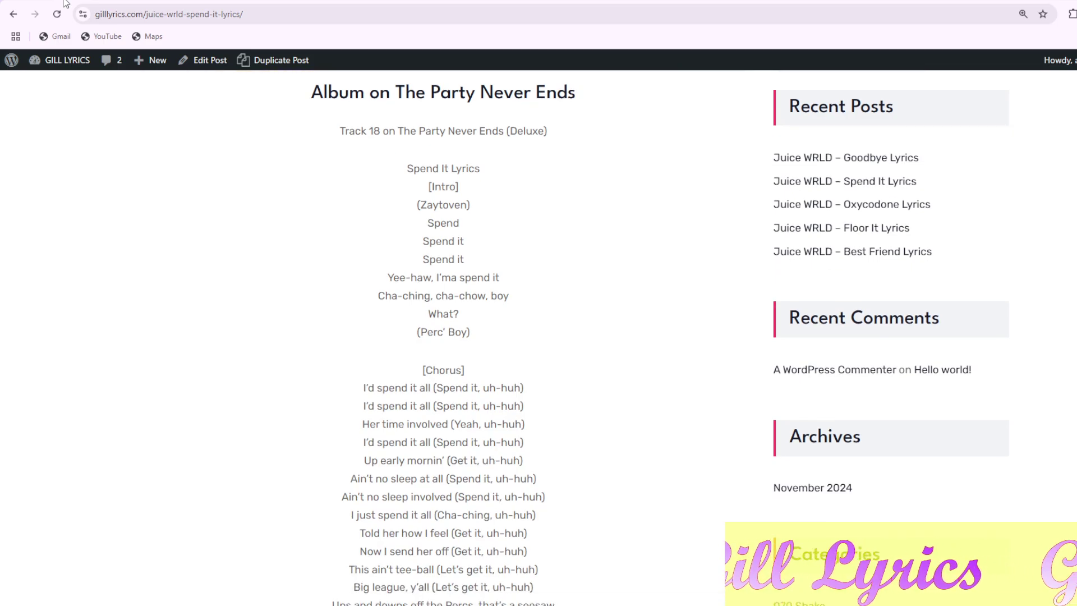
pyautogui.scroll(-1, 539, 336)
pyautogui.scroll(-1, 539, 337)
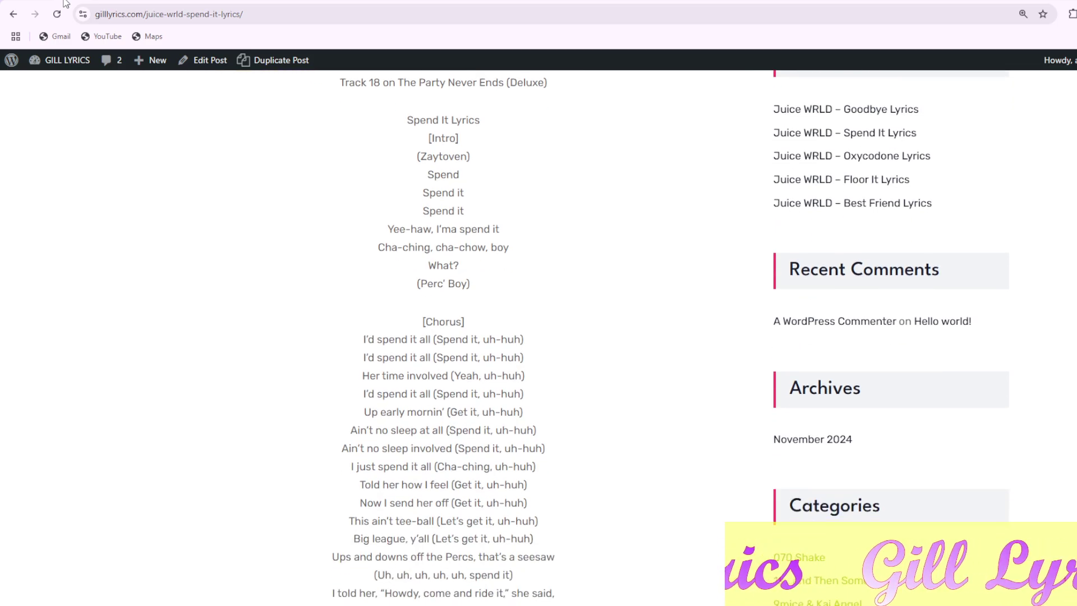
pyautogui.scroll(-1, 538, 336)
pyautogui.scroll(-1, 538, 337)
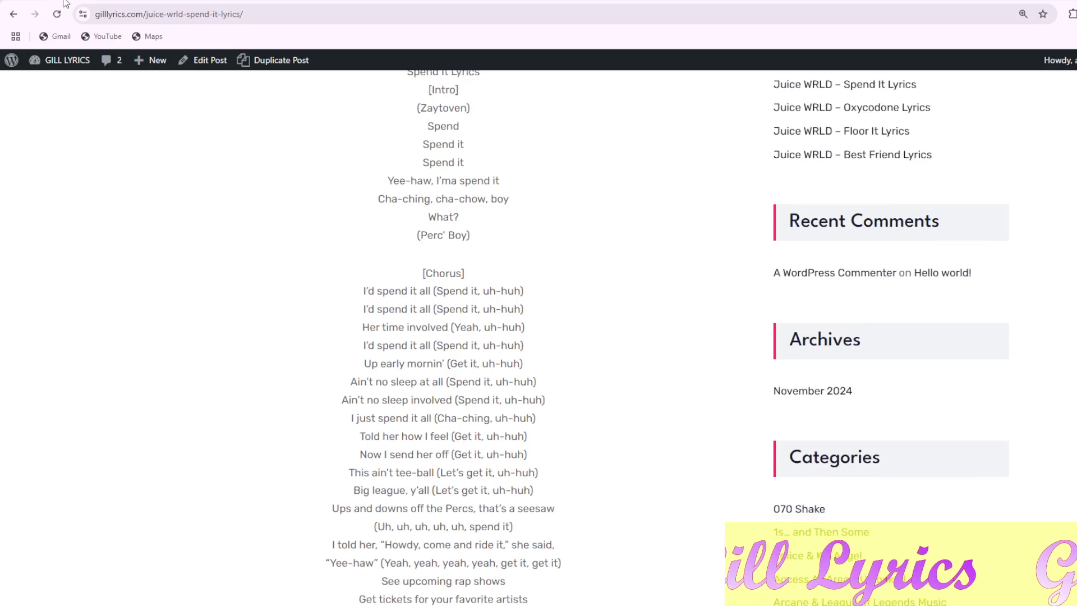
pyautogui.scroll(-1, 538, 337)
pyautogui.scroll(-1, 538, 337)
pyautogui.scroll(-1, 539, 336)
pyautogui.scroll(-1, 538, 336)
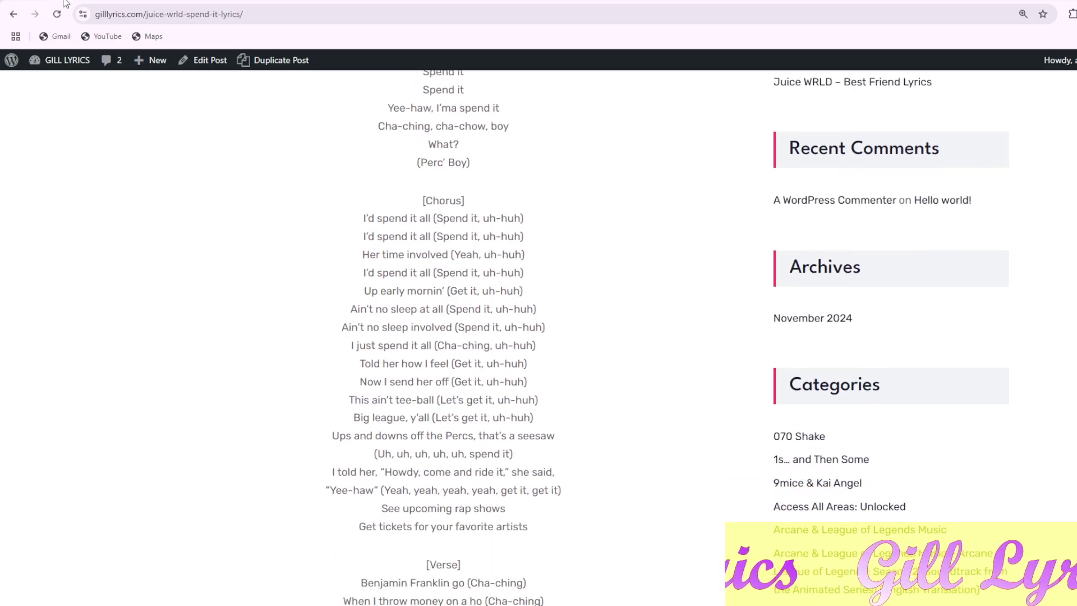
pyautogui.scroll(-1, 538, 337)
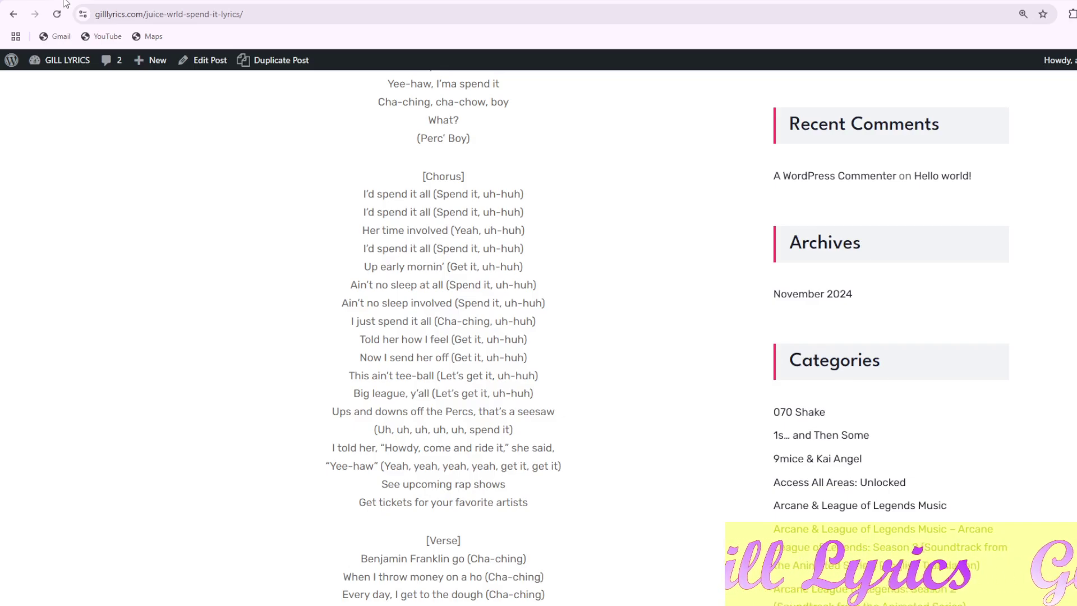
pyautogui.scroll(-1, 539, 337)
pyautogui.scroll(-1, 538, 337)
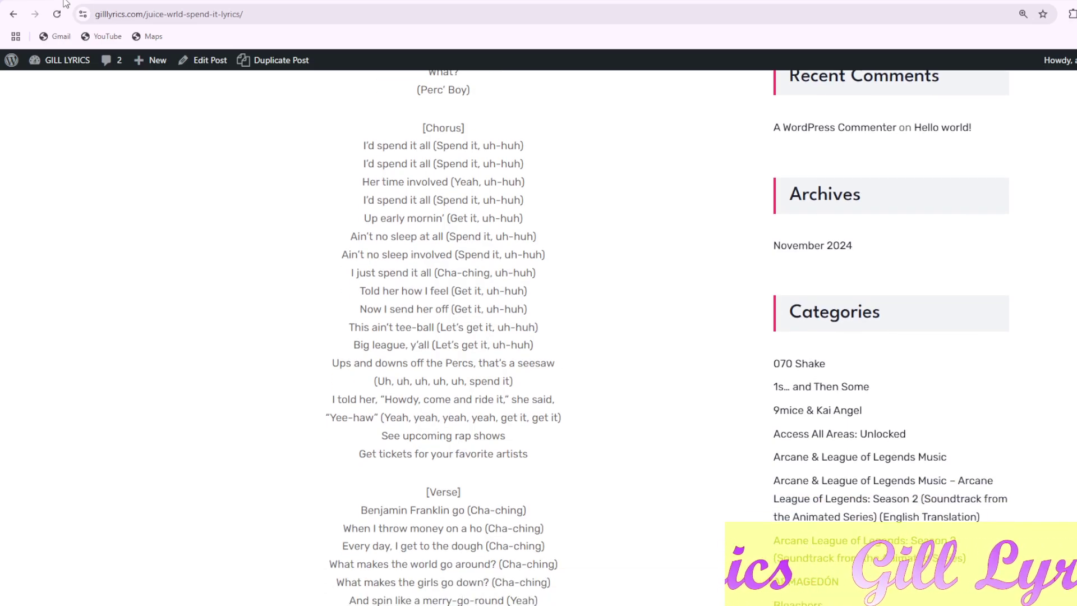
pyautogui.scroll(-1, 538, 336)
pyautogui.scroll(-1, 538, 337)
pyautogui.scroll(-1, 538, 337)
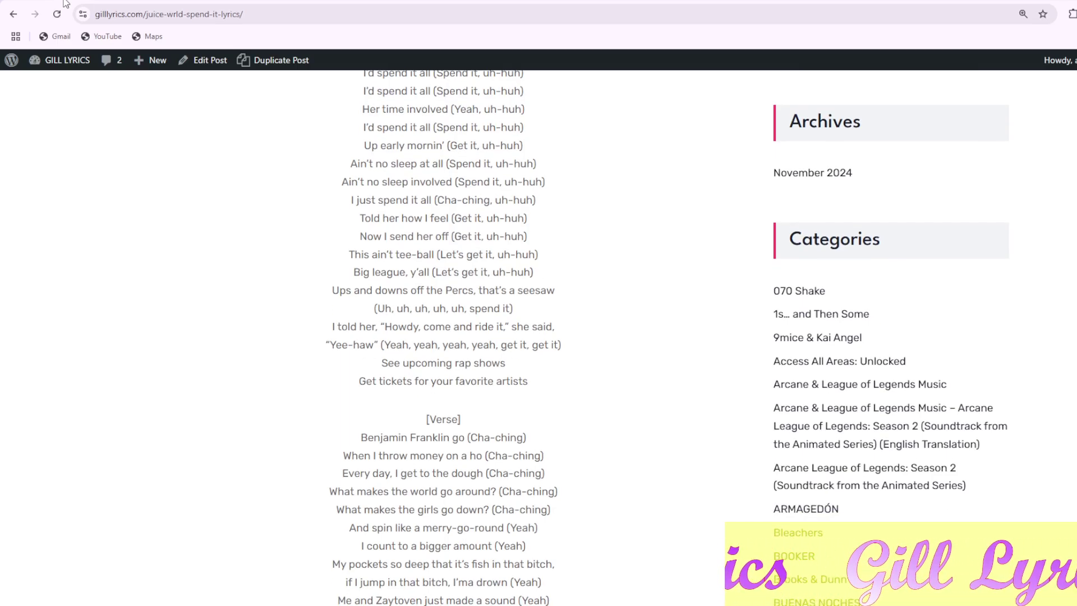
pyautogui.scroll(-1, 538, 337)
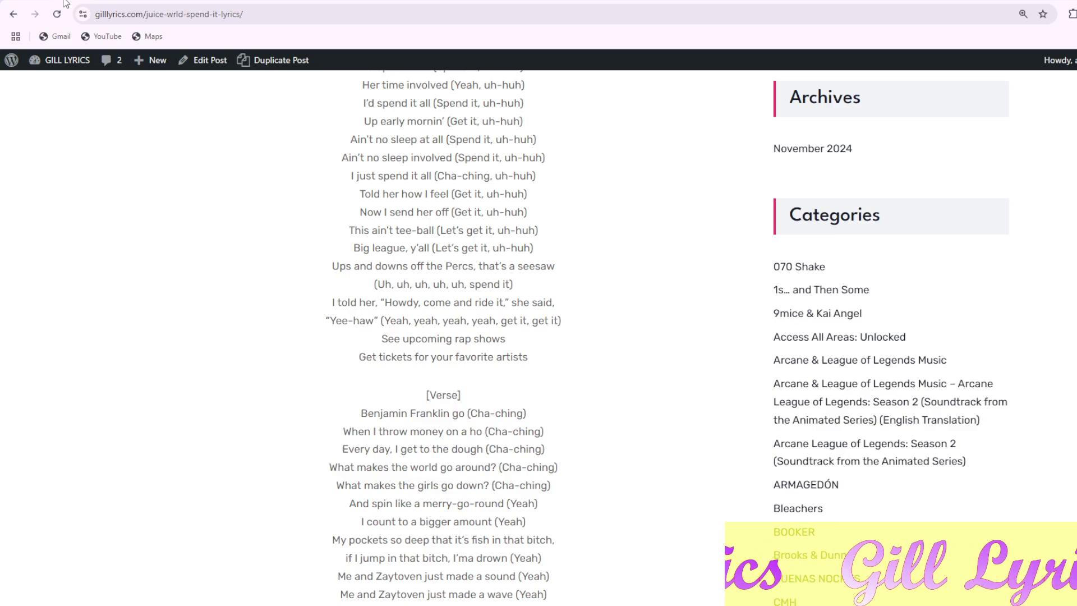
pyautogui.scroll(-1, 539, 337)
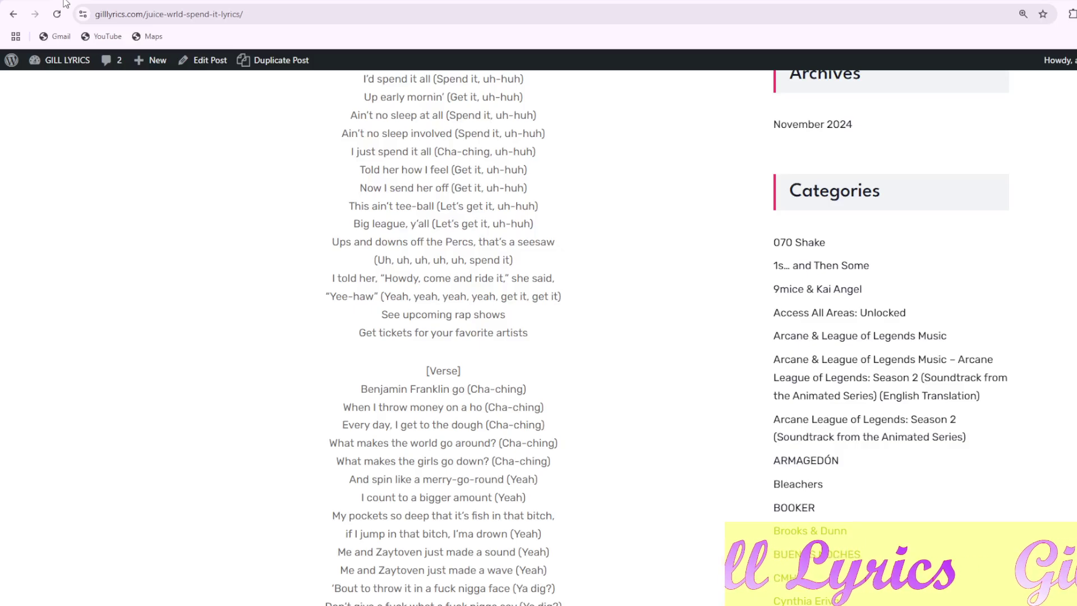
pyautogui.scroll(-1, 538, 337)
pyautogui.scroll(-1, 538, 336)
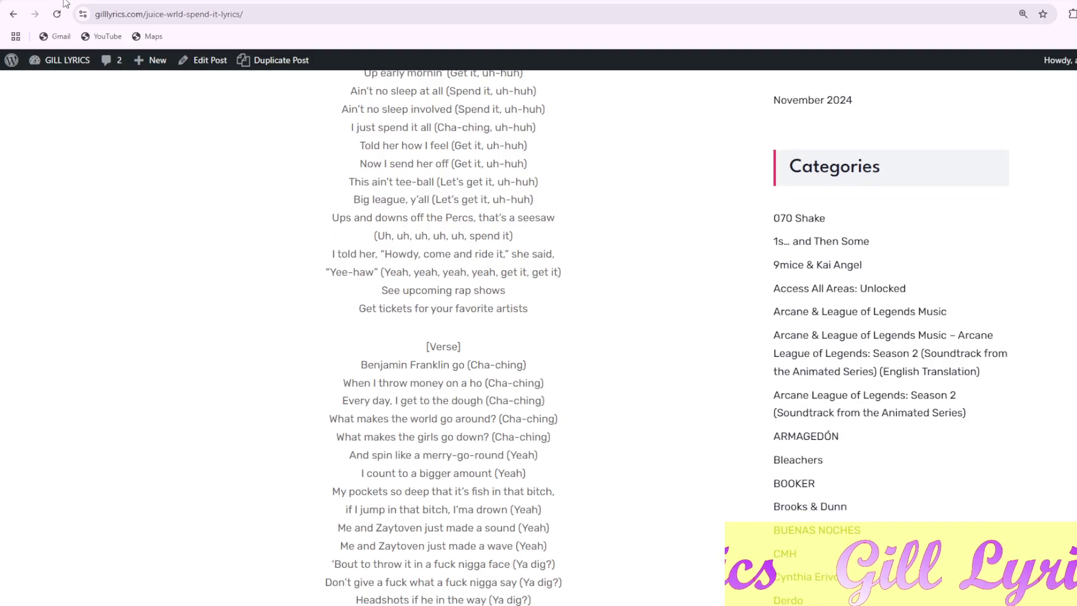
pyautogui.scroll(-1, 539, 336)
pyautogui.scroll(-1, 538, 337)
pyautogui.scroll(-1, 539, 337)
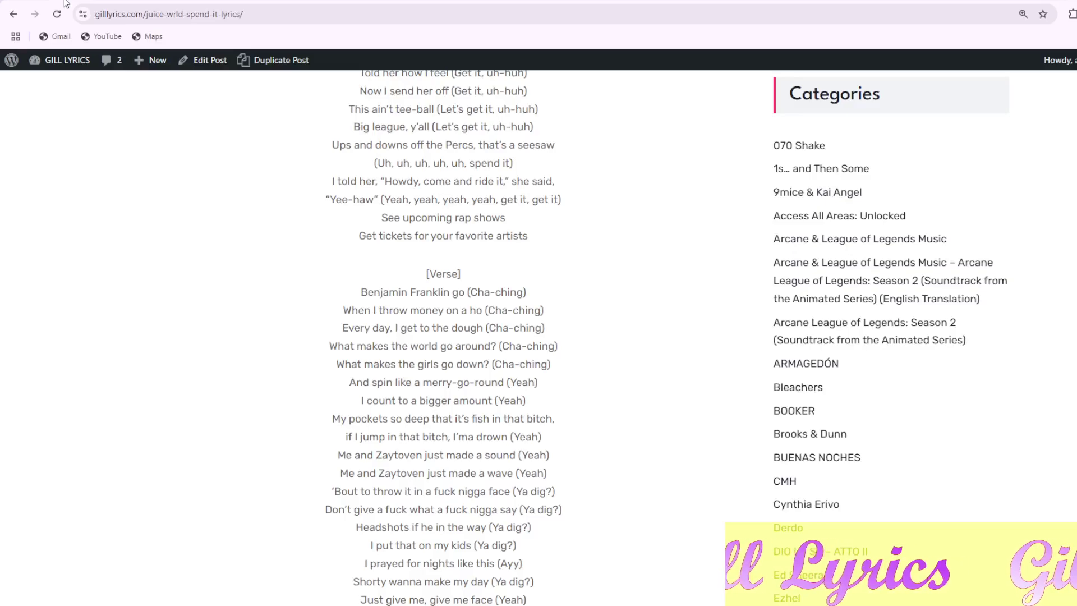
pyautogui.scroll(-1, 539, 337)
pyautogui.scroll(-1, 538, 336)
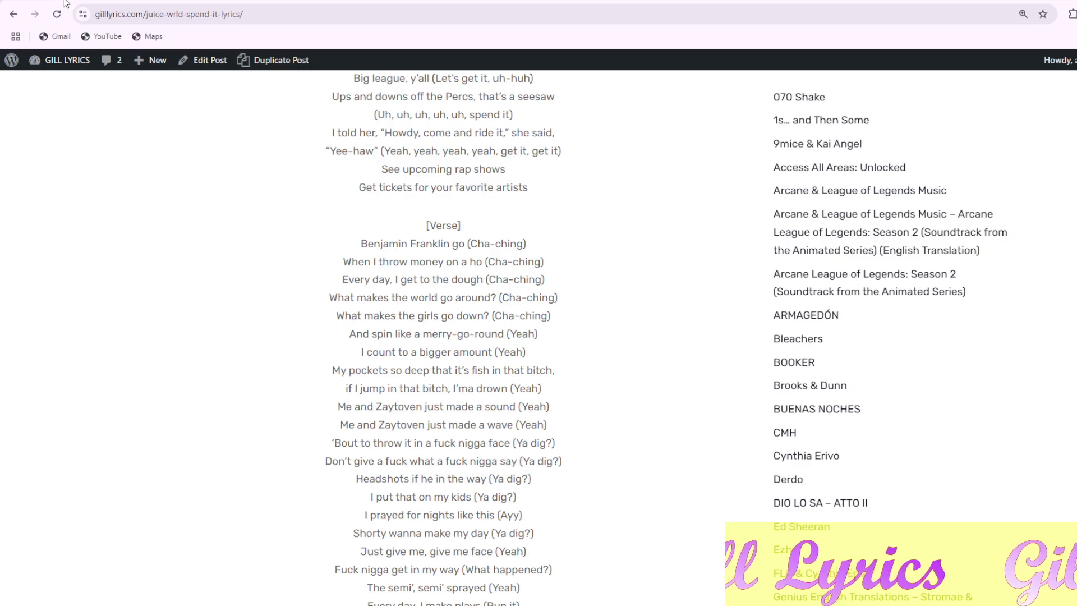
pyautogui.scroll(-1, 538, 337)
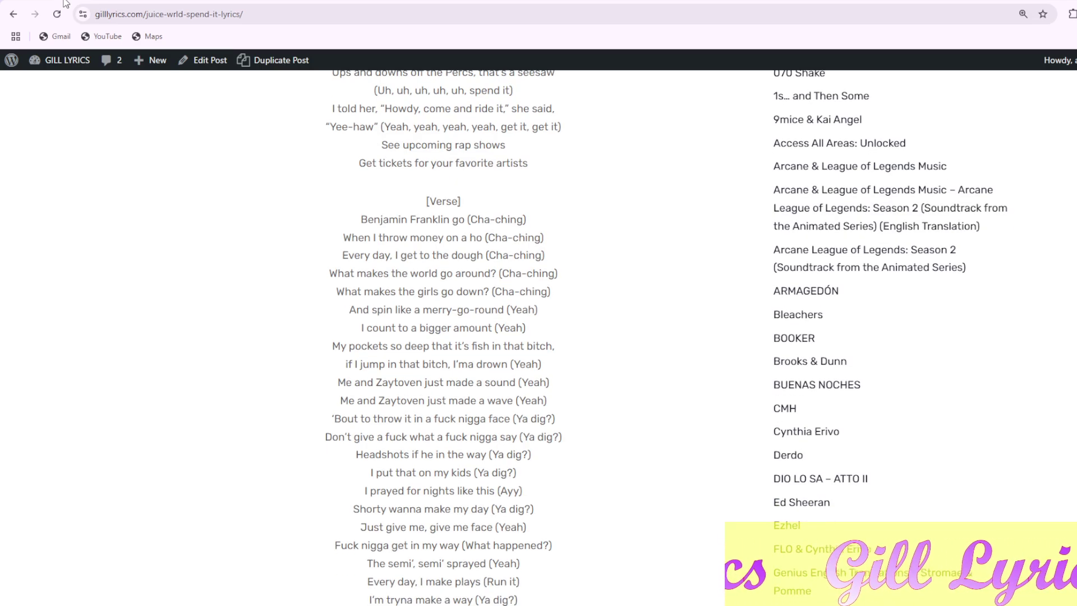
pyautogui.scroll(-1, 538, 337)
pyautogui.scroll(-1, 539, 336)
pyautogui.scroll(-1, 538, 337)
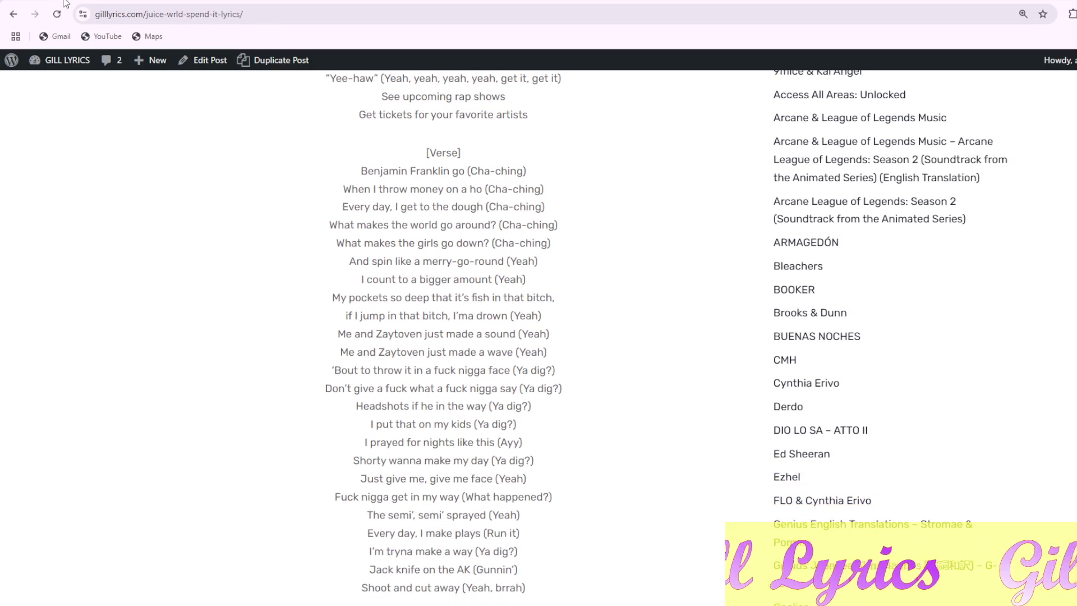
pyautogui.scroll(-1, 539, 336)
pyautogui.scroll(-1, 539, 336)
pyautogui.scroll(-1, 538, 337)
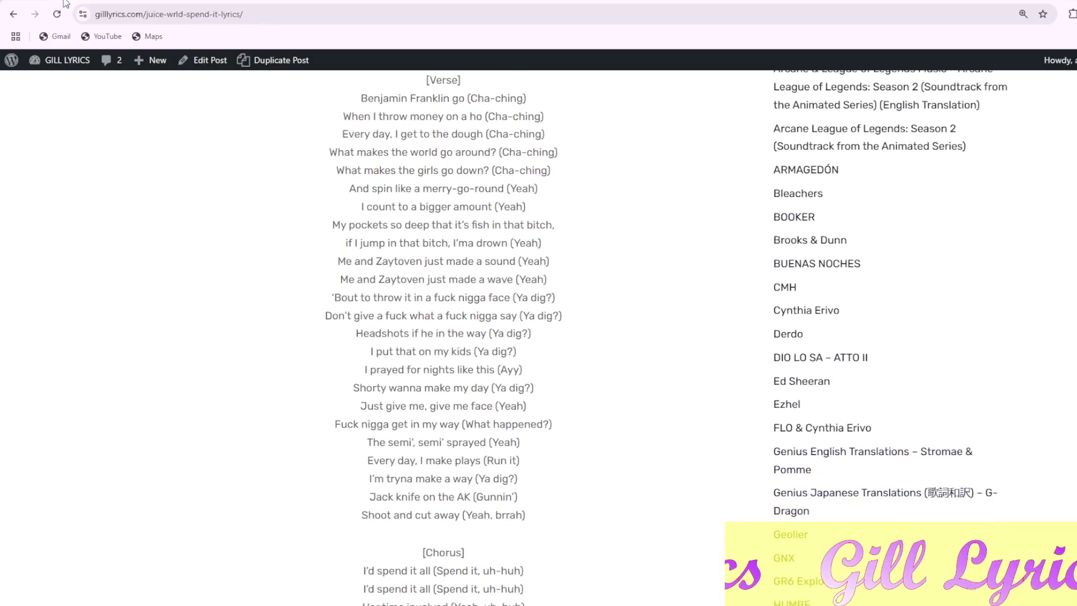
pyautogui.scroll(-1, 538, 337)
pyautogui.scroll(-1, 538, 337)
pyautogui.scroll(-1, 539, 337)
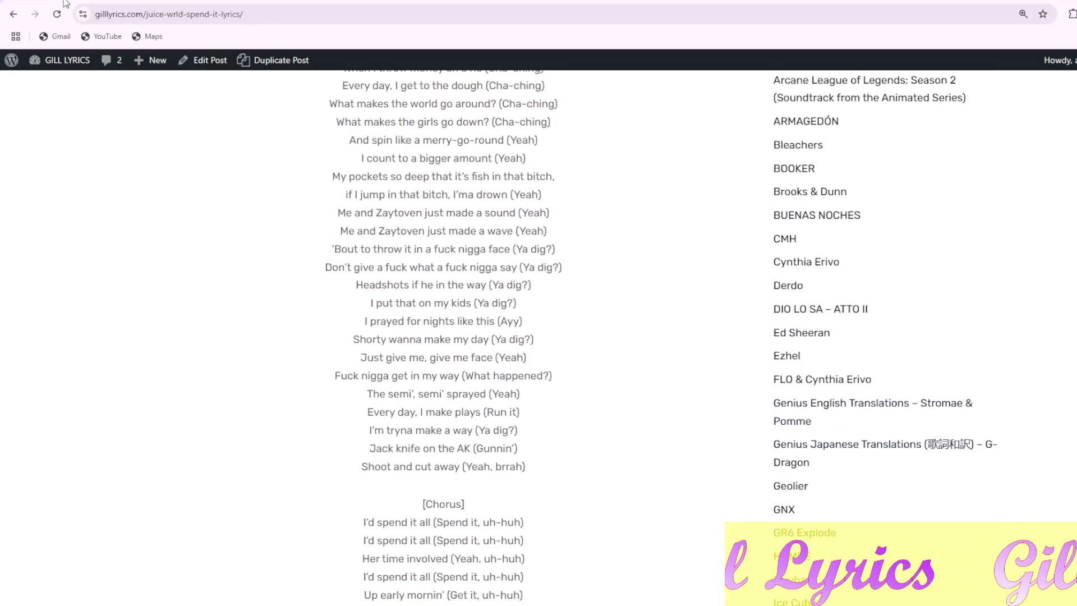
pyautogui.scroll(-1, 538, 337)
pyautogui.scroll(-1, 538, 336)
pyautogui.scroll(-1, 538, 337)
pyautogui.scroll(-1, 538, 336)
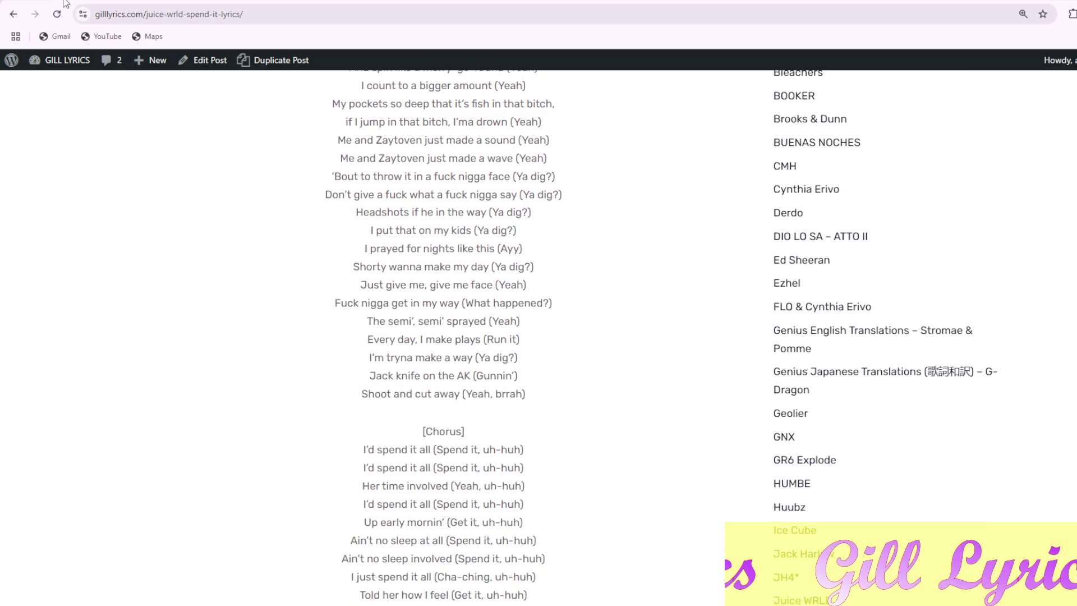
pyautogui.scroll(-1, 538, 337)
pyautogui.scroll(-1, 538, 336)
pyautogui.scroll(-1, 538, 337)
pyautogui.scroll(-1, 538, 337)
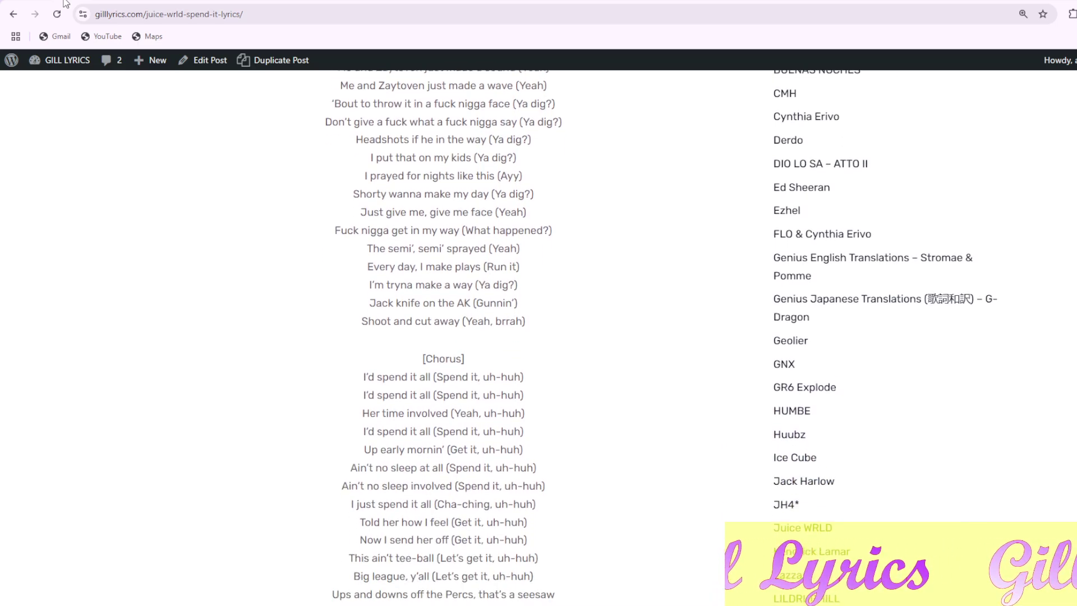
pyautogui.scroll(-2, 538, 337)
pyautogui.scroll(-1, 539, 336)
pyautogui.scroll(-1, 538, 337)
pyautogui.scroll(-1, 538, 337)
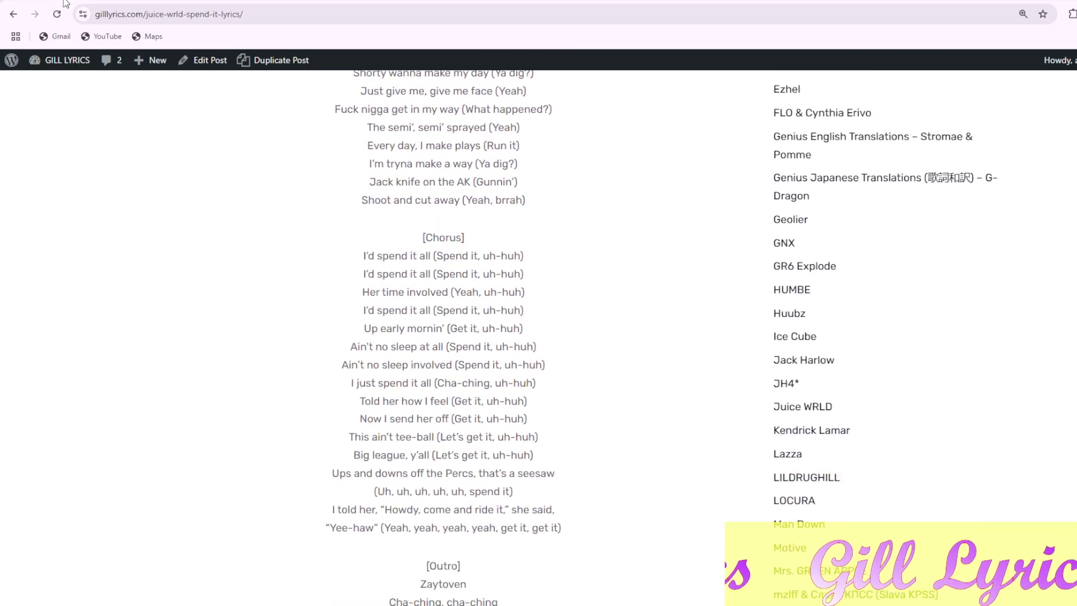
pyautogui.scroll(-1, 538, 337)
pyautogui.scroll(-1, 538, 336)
pyautogui.scroll(-1, 539, 337)
pyautogui.scroll(-1, 539, 337)
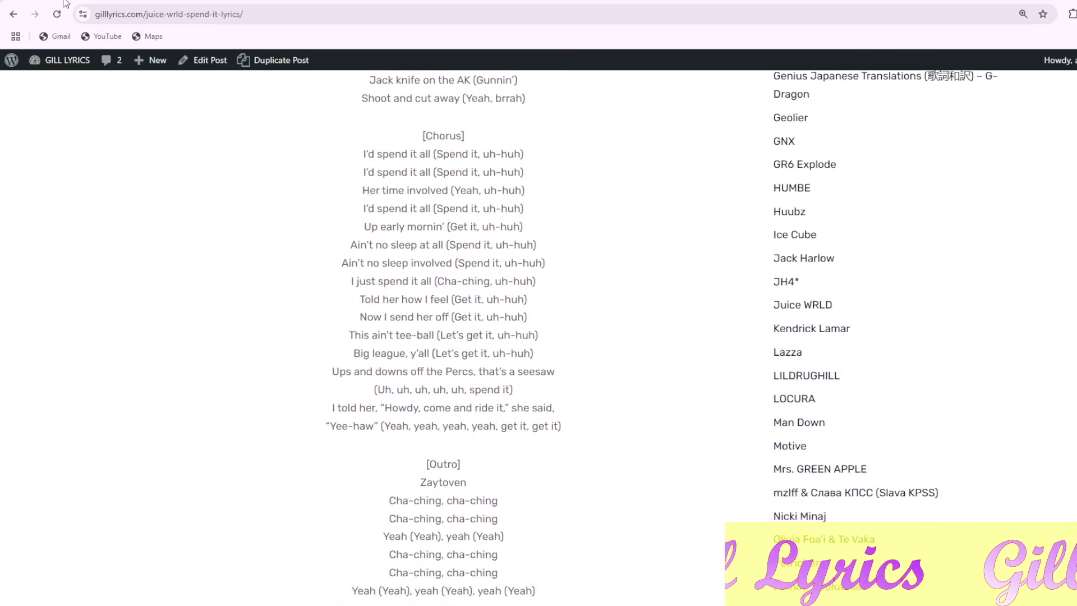
pyautogui.scroll(-1, 538, 336)
pyautogui.scroll(-1, 539, 337)
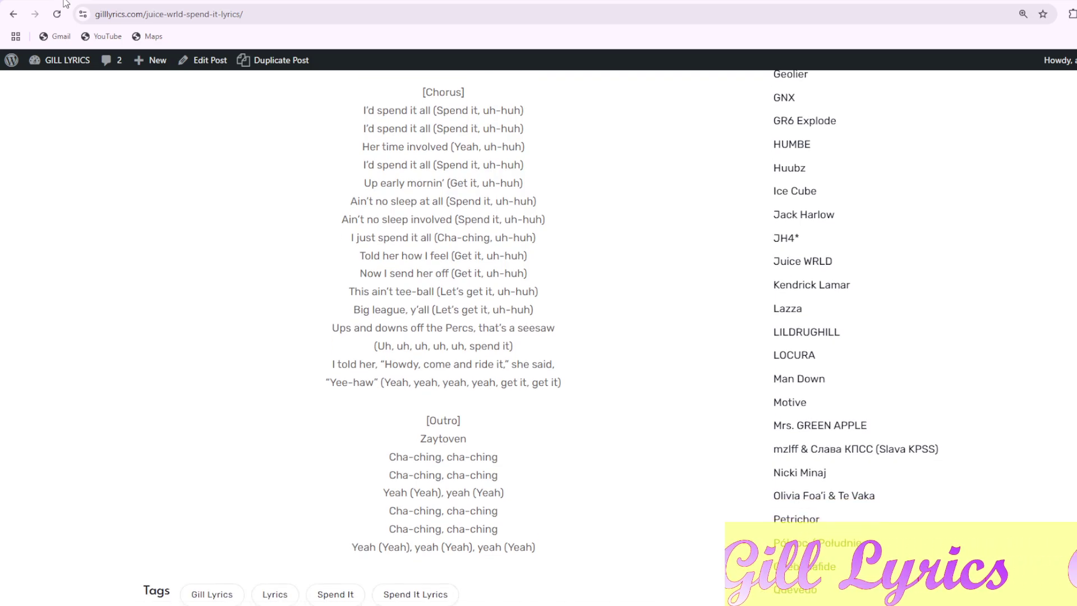
pyautogui.scroll(-1, 539, 336)
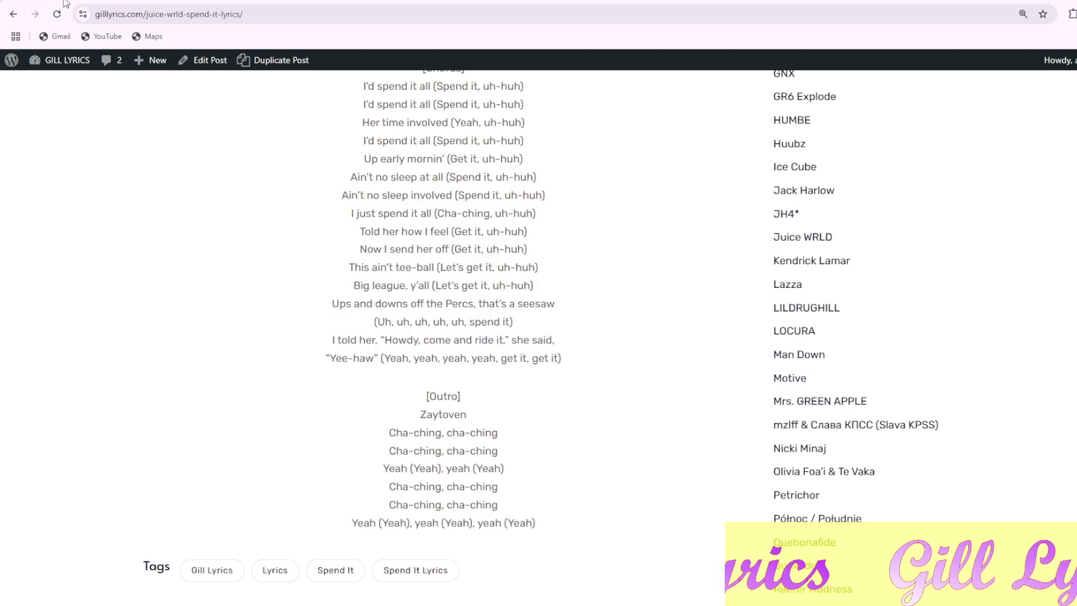
pyautogui.scroll(-1, 538, 336)
pyautogui.scroll(-1, 538, 336)
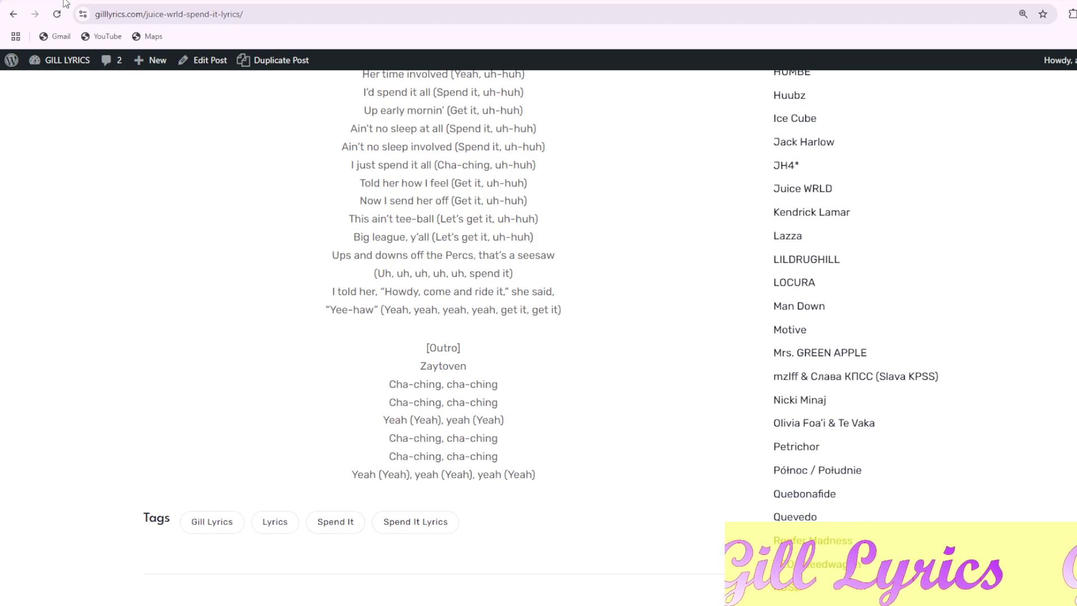
pyautogui.scroll(-1, 538, 336)
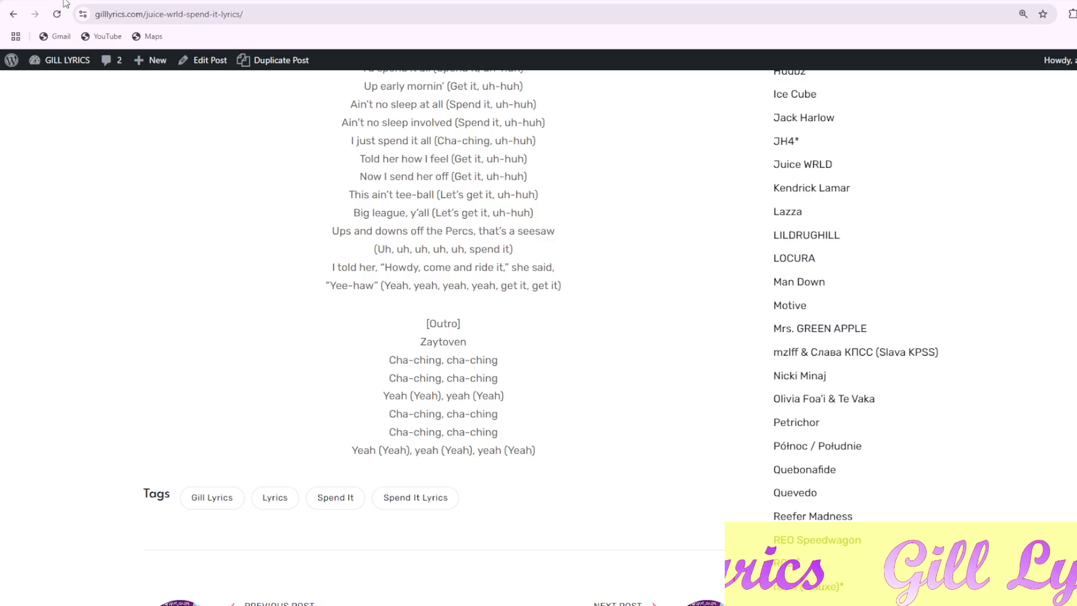
pyautogui.scroll(-1, 538, 337)
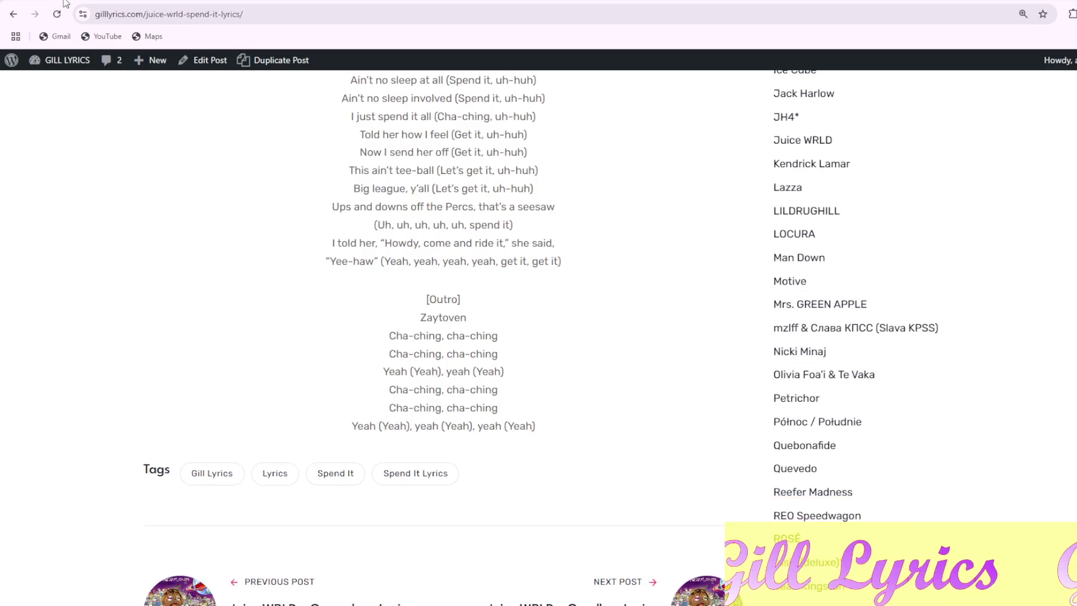
pyautogui.scroll(-1, 539, 337)
pyautogui.scroll(-1, 539, 337)
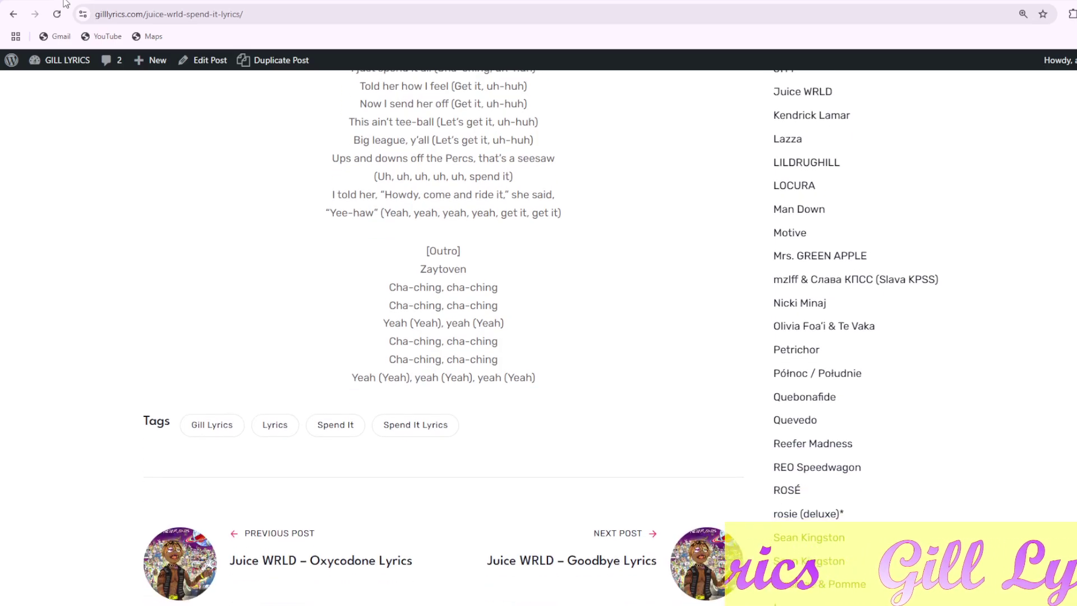
pyautogui.scroll(-1, 539, 336)
pyautogui.scroll(-1, 538, 337)
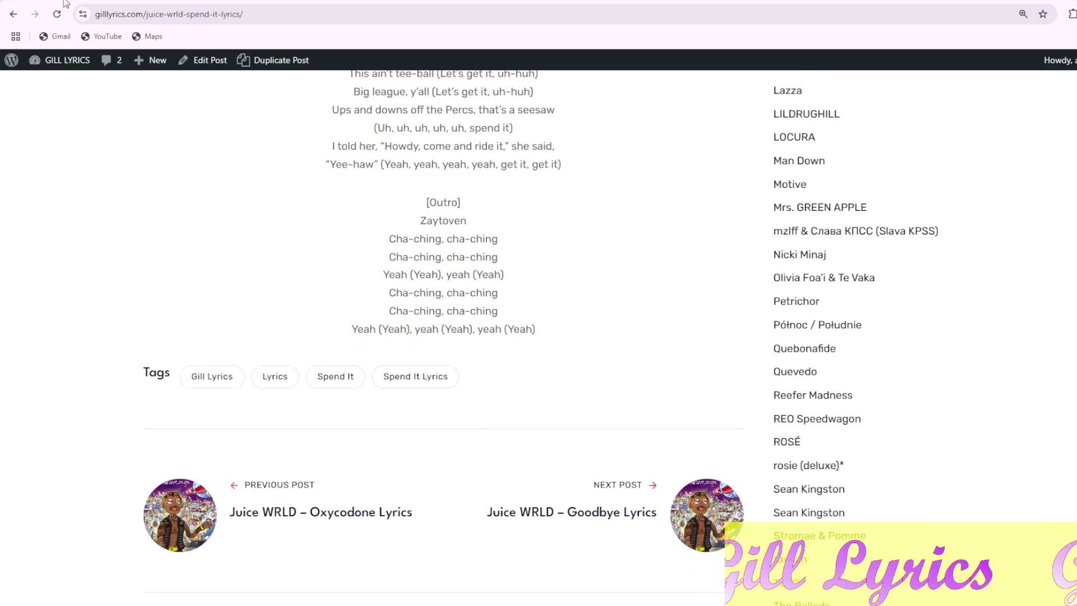
pyautogui.scroll(-1, 538, 336)
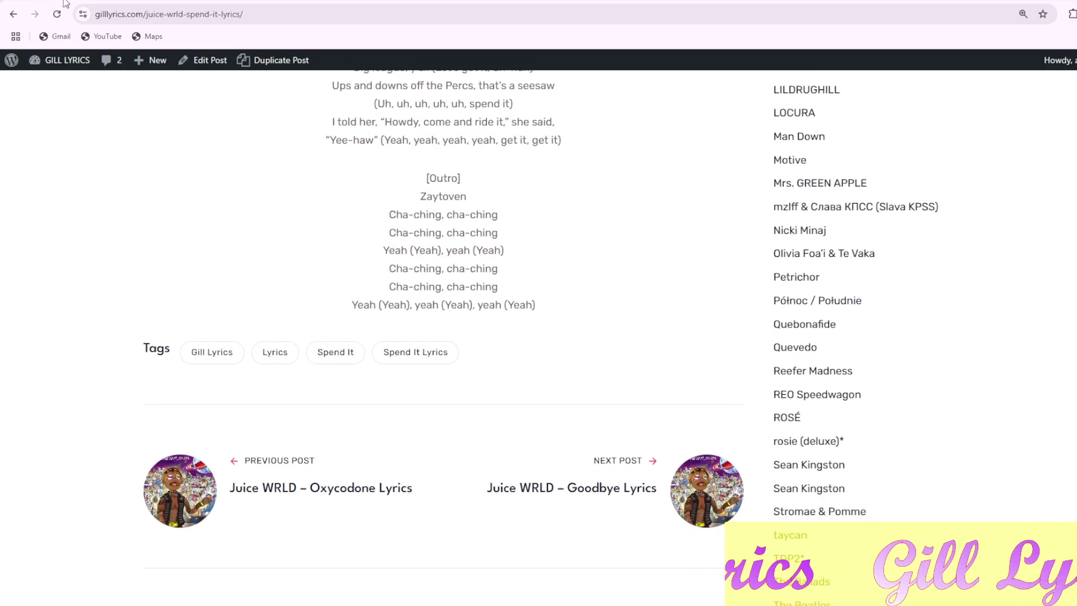
pyautogui.scroll(-1, 539, 336)
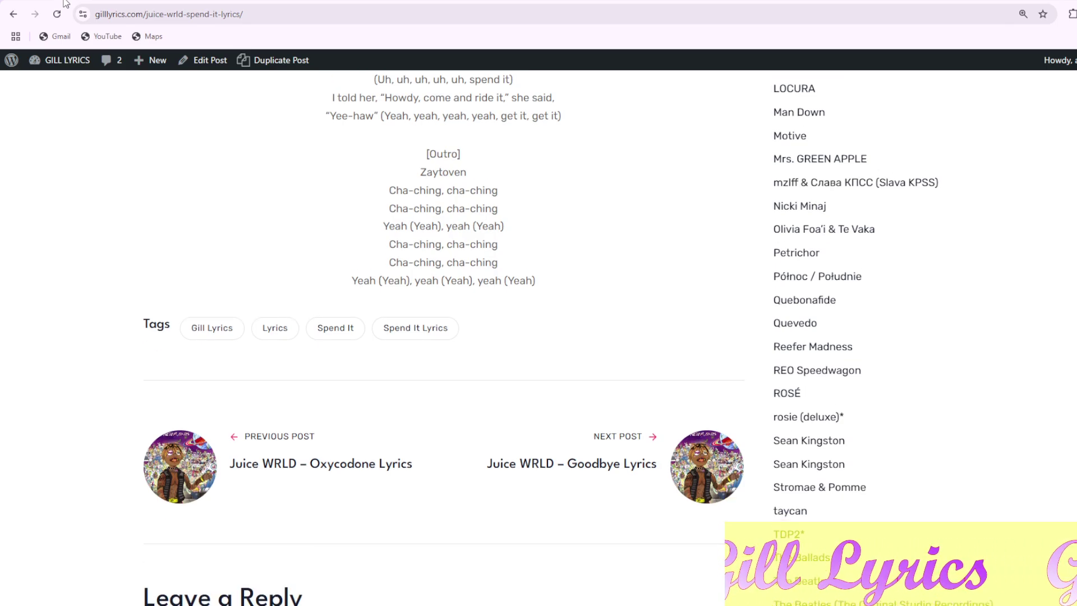
pyautogui.scroll(-1, 539, 337)
pyautogui.scroll(-1, 538, 336)
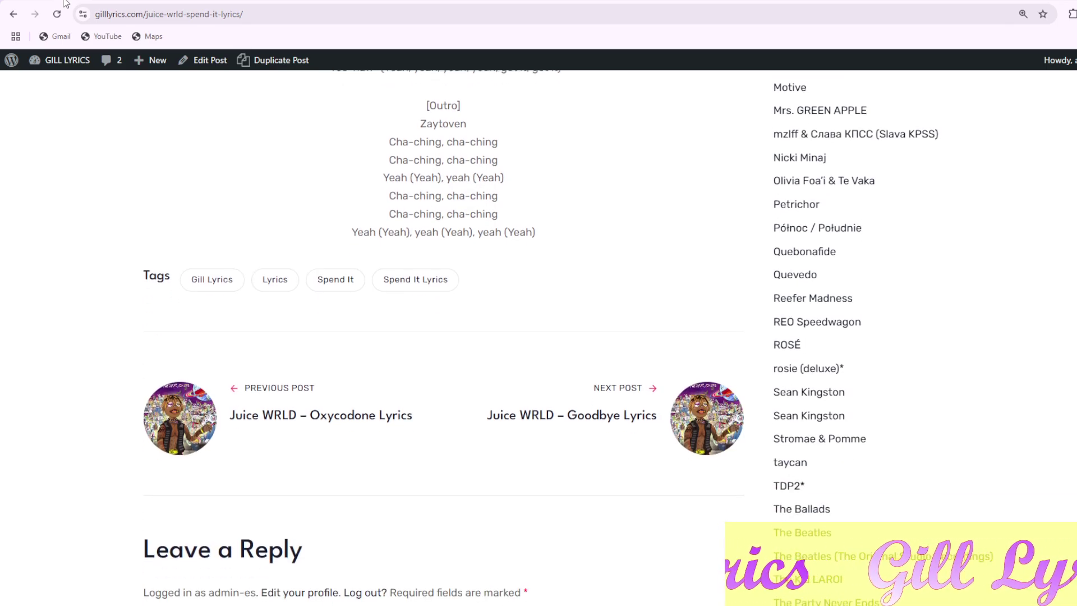
pyautogui.scroll(-1, 538, 337)
pyautogui.scroll(-1, 539, 337)
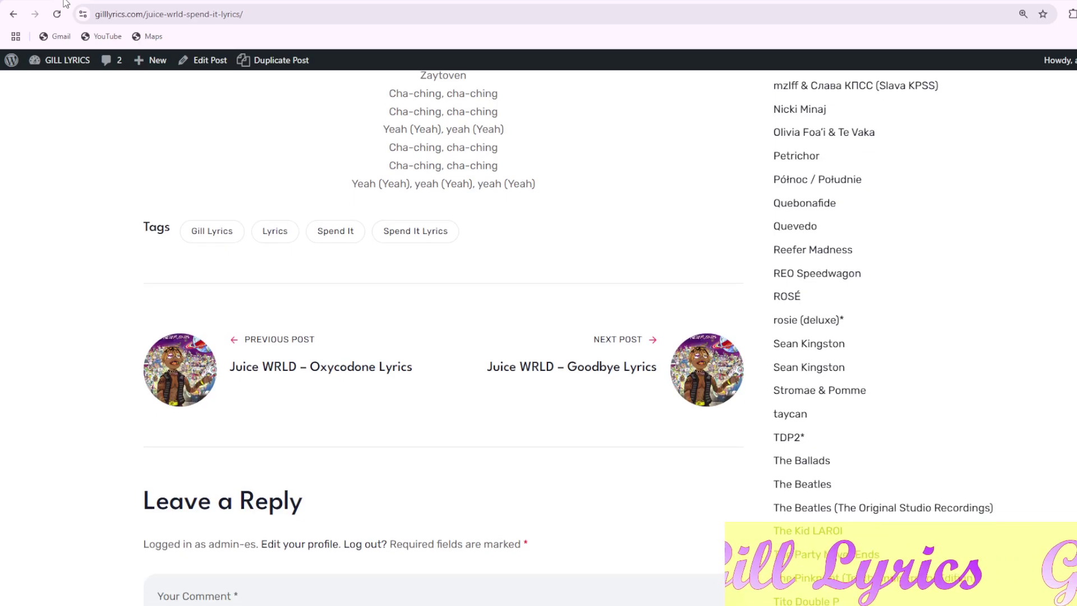
pyautogui.scroll(-1, 538, 337)
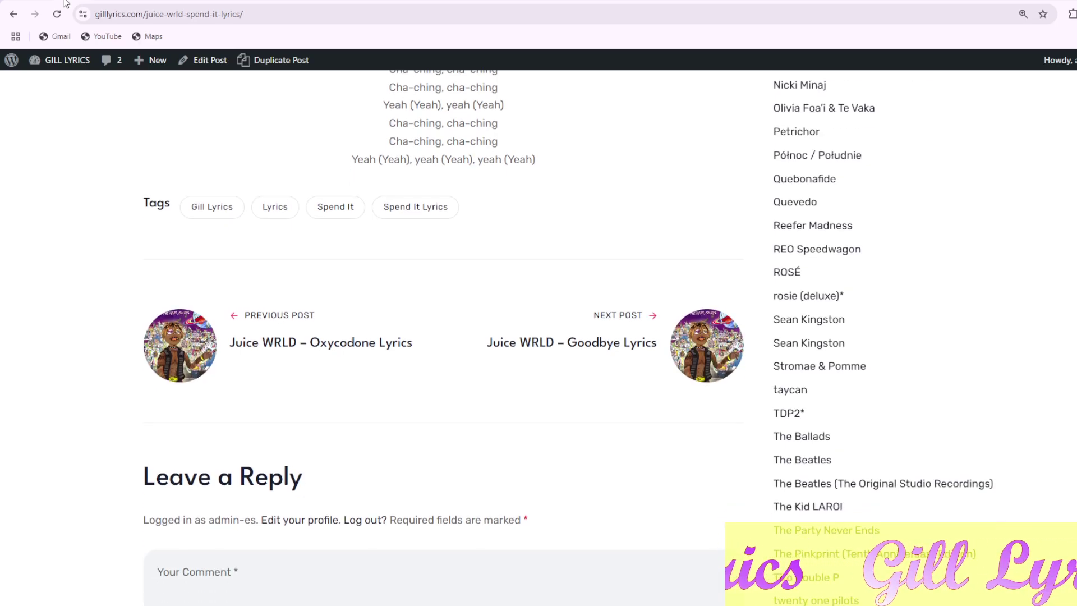
pyautogui.scroll(-1, 539, 336)
pyautogui.scroll(-1, 538, 337)
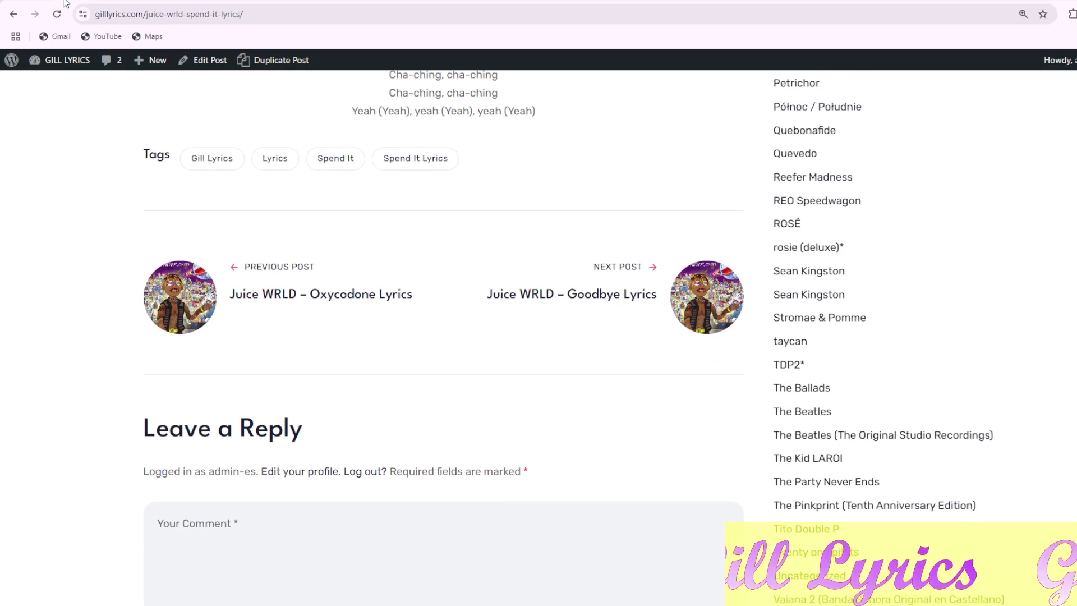
pyautogui.scroll(-1, 539, 337)
pyautogui.scroll(2, 539, 337)
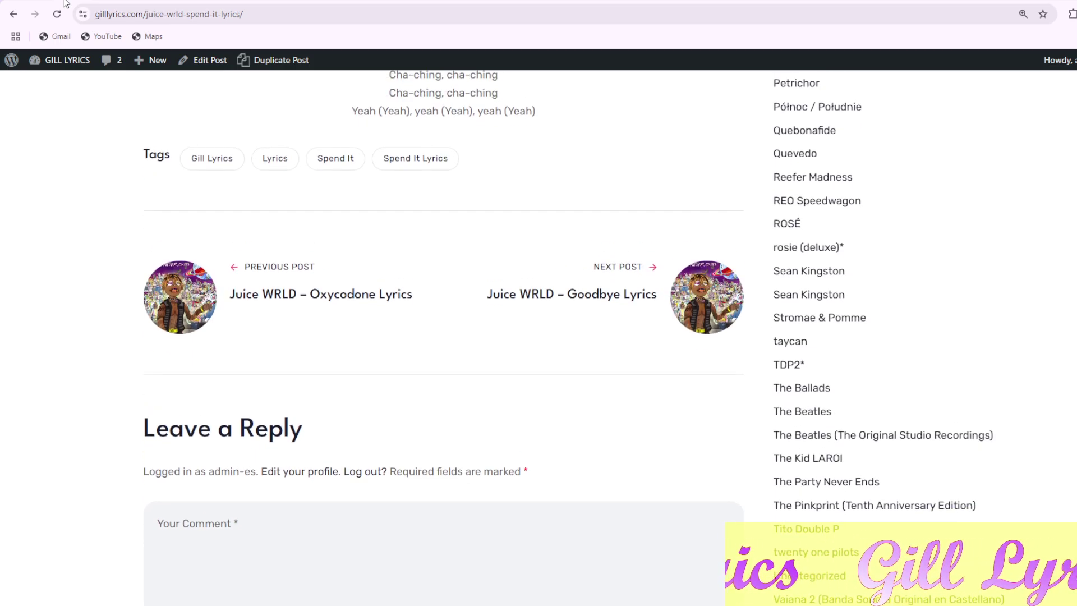
pyautogui.scroll(4, 539, 337)
pyautogui.scroll(5, 539, 336)
pyautogui.scroll(4, 539, 337)
pyautogui.scroll(5, 538, 336)
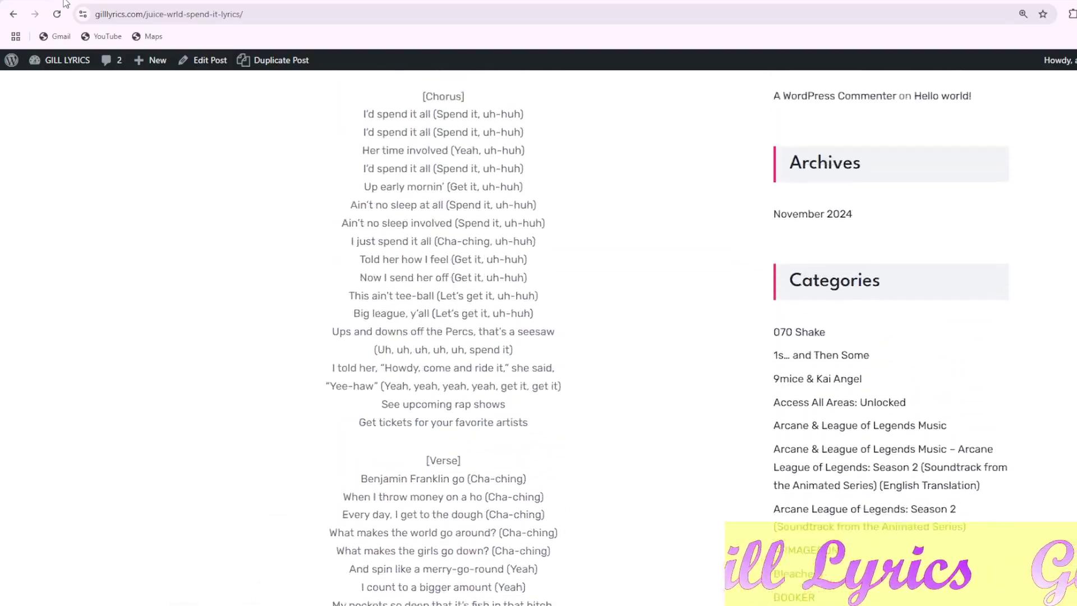
pyautogui.scroll(5, 538, 337)
pyautogui.scroll(4, 538, 337)
pyautogui.scroll(2, 539, 336)
pyautogui.scroll(-2, 538, 337)
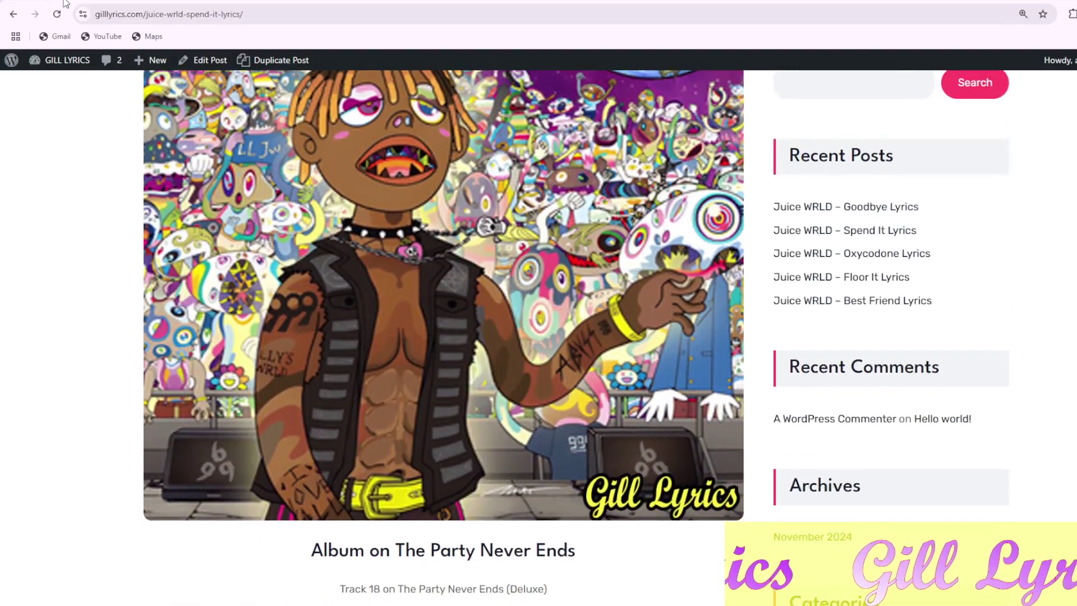
pyautogui.scroll(-1, 539, 337)
pyautogui.scroll(-1, 538, 337)
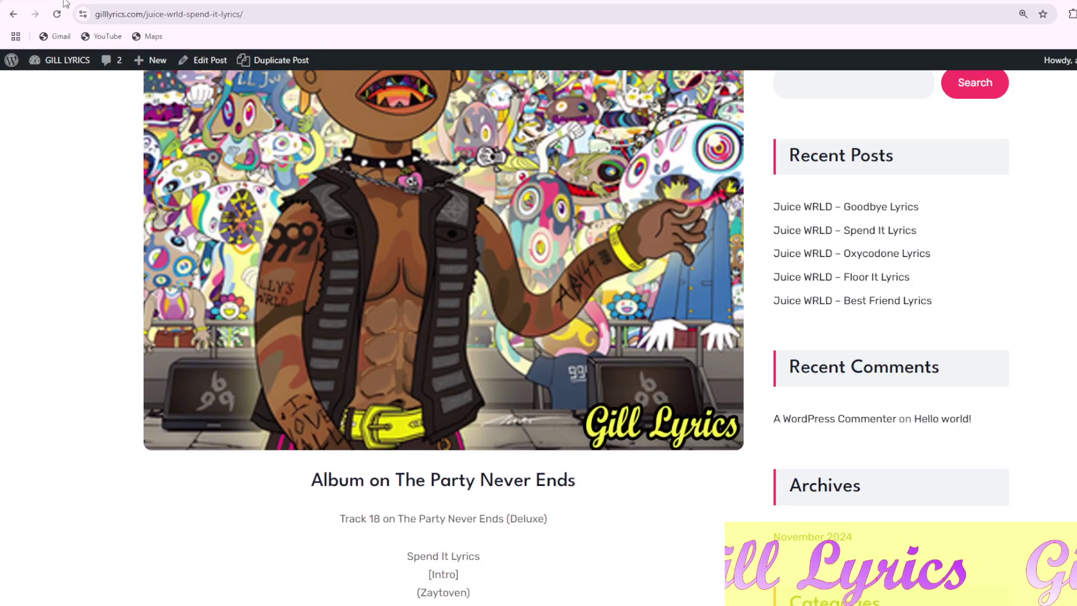
pyautogui.scroll(-1, 539, 336)
pyautogui.scroll(-1, 539, 336)
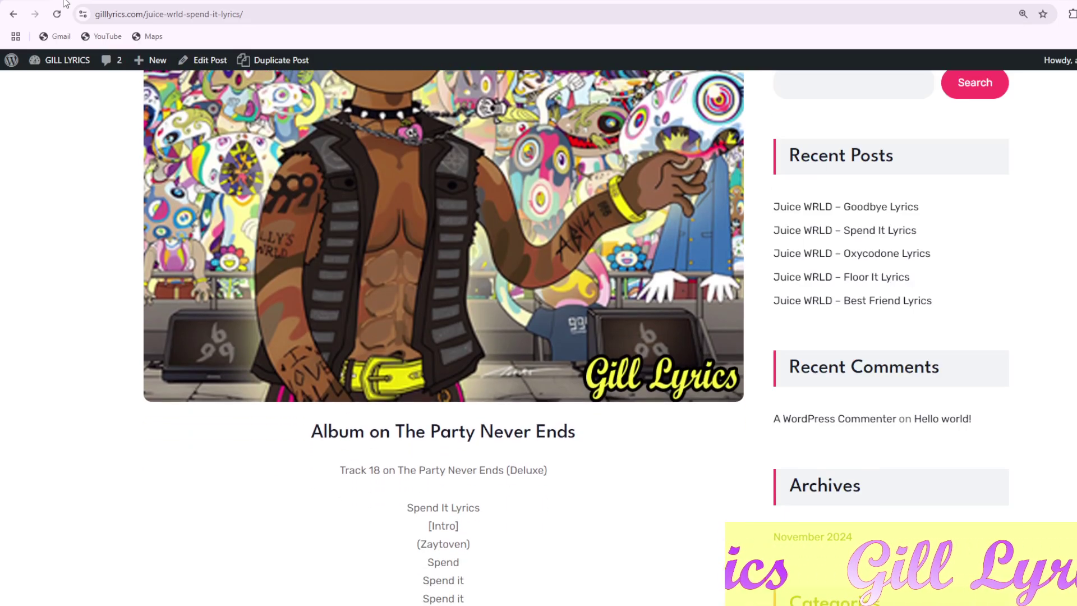
pyautogui.scroll(-1, 539, 337)
pyautogui.scroll(-1, 539, 337)
pyautogui.scroll(-1, 539, 336)
pyautogui.scroll(-1, 539, 336)
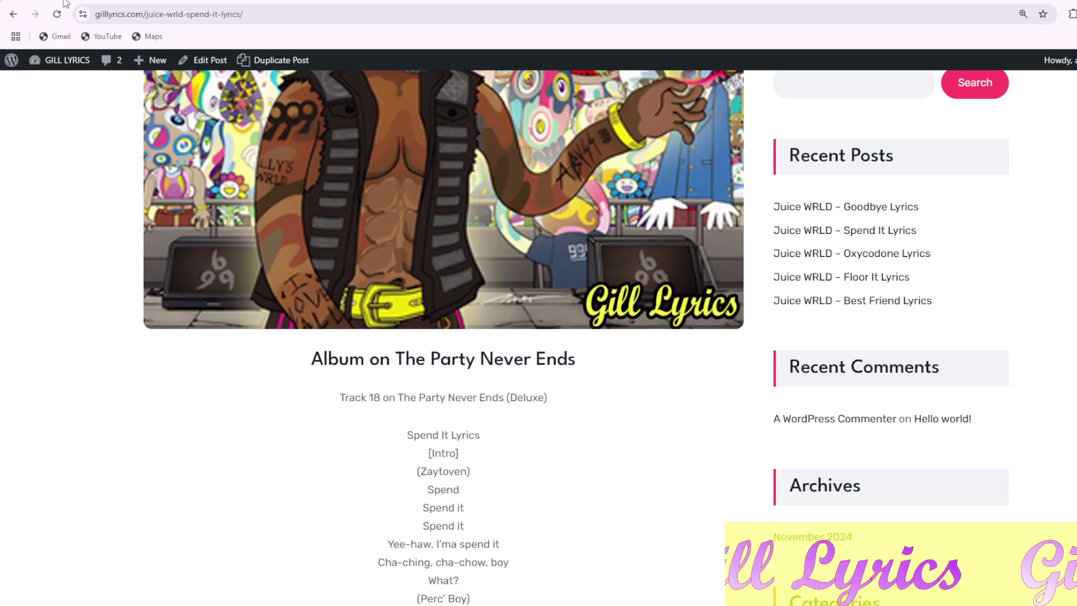
pyautogui.scroll(-1, 538, 337)
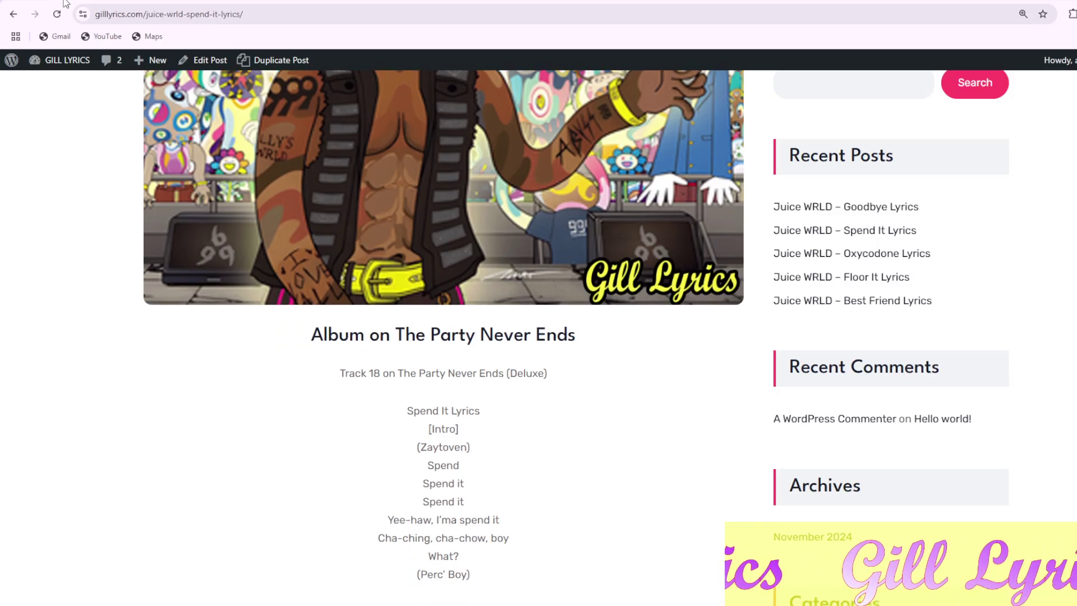
pyautogui.scroll(-1, 538, 337)
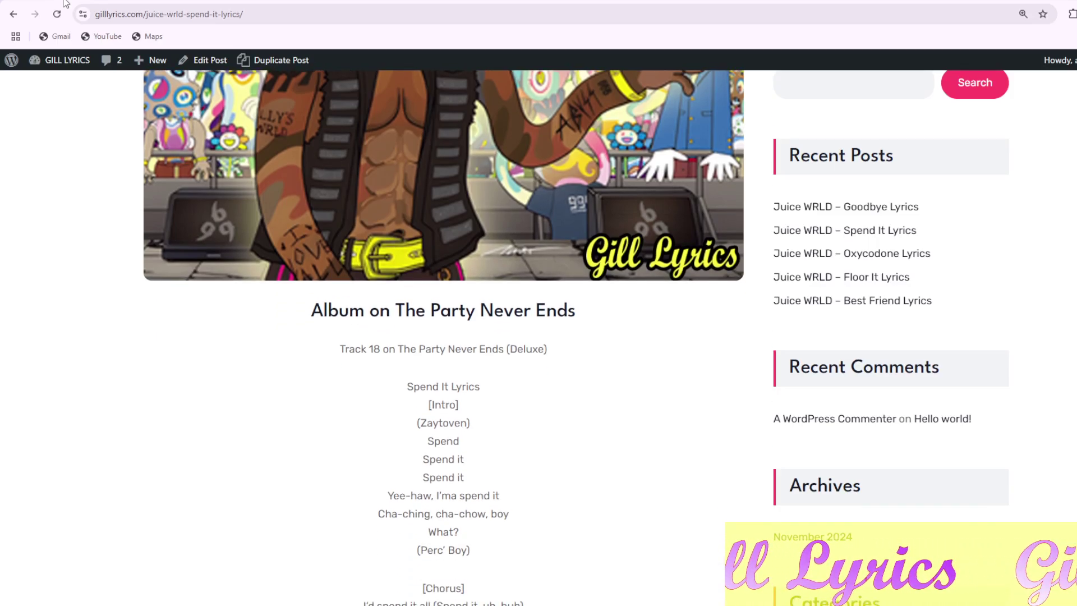